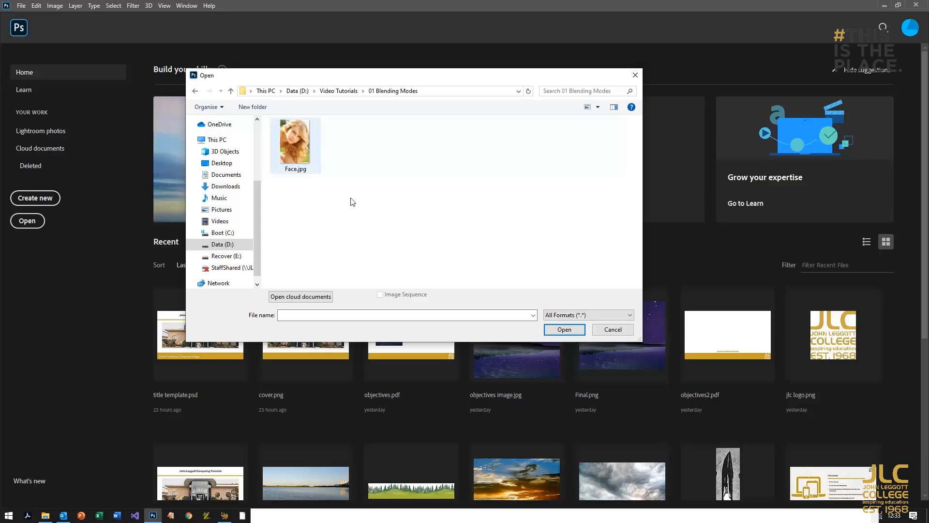
# Step: Open Face.jpg from the 01 Blending Modes folder and add a new empty layer above the Background
pyautogui.click(297, 146)
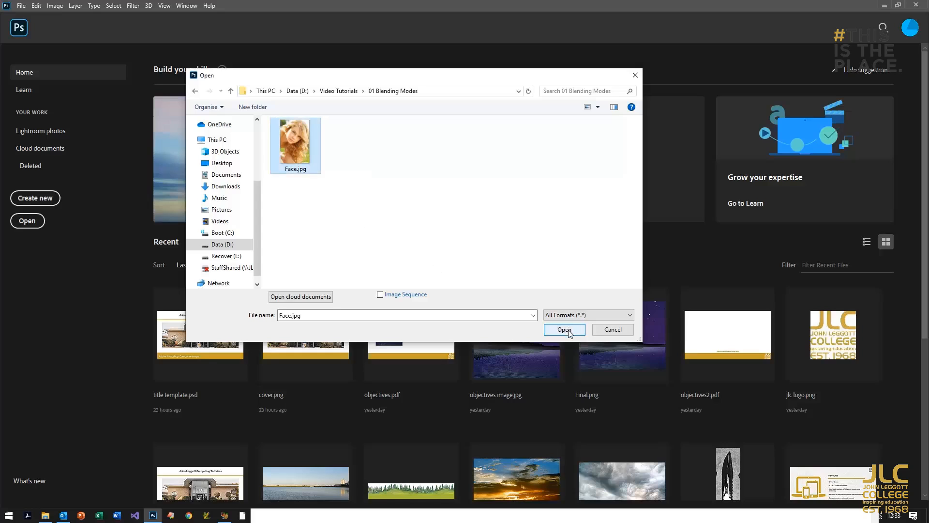
pyautogui.click(564, 330)
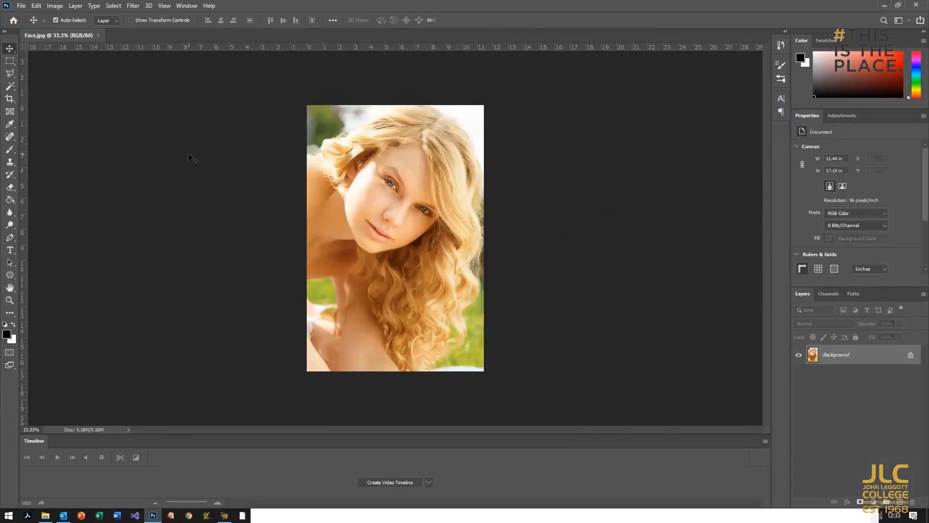
pyautogui.hotkey('ctrl', '+')
pyautogui.hotkey('ctrl', '+')
pyautogui.hotkey('ctrl', '+')
pyautogui.hotkey('ctrl', '+')
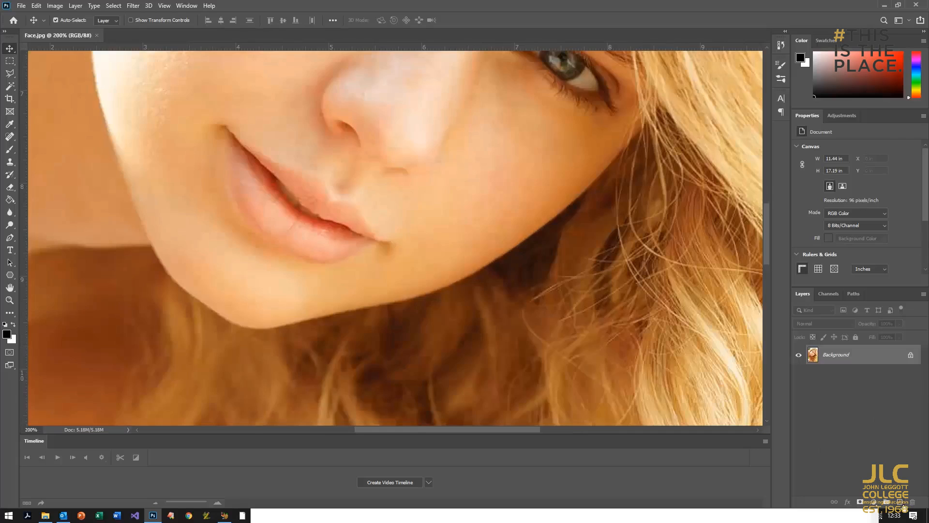
pyautogui.click(900, 502)
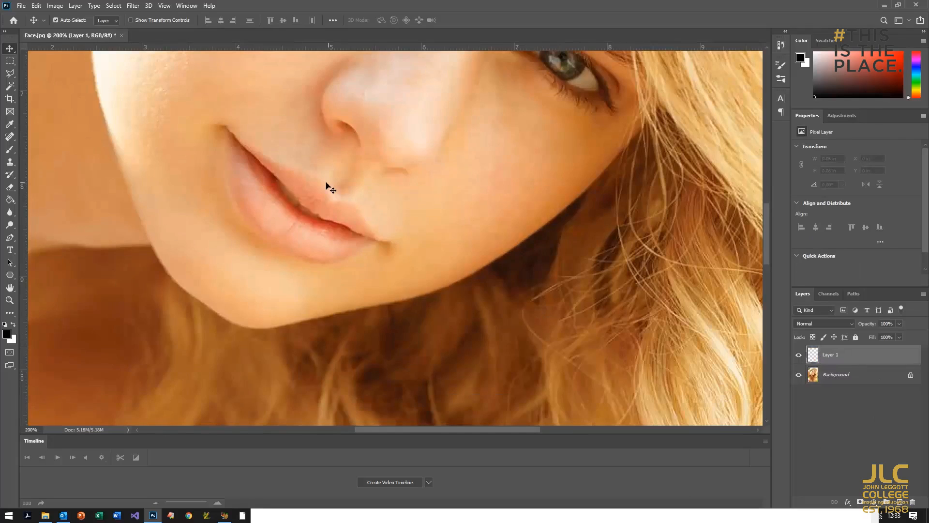
# Step: Trace the upper lip's outline with curved Pen tool anchors, from one corner of the mouth to the other
pyautogui.scroll(2, 331, 182)
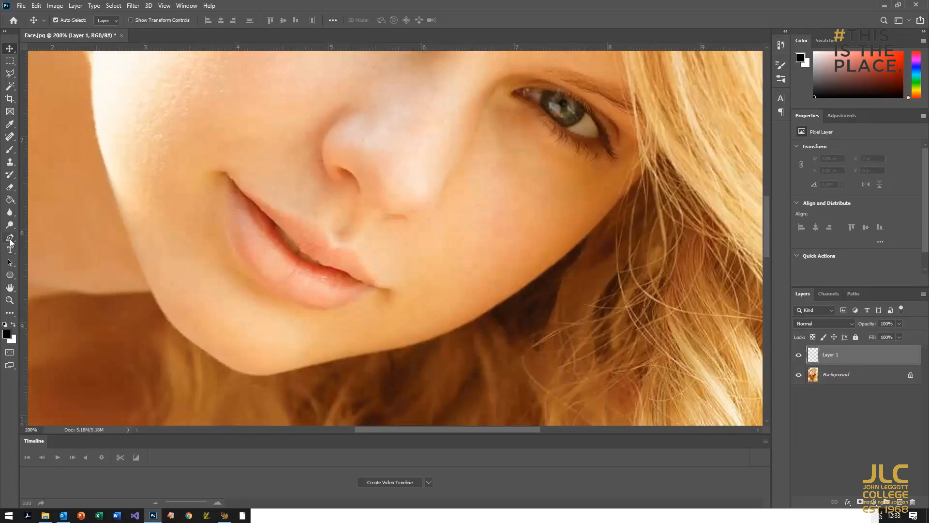
pyautogui.click(11, 239)
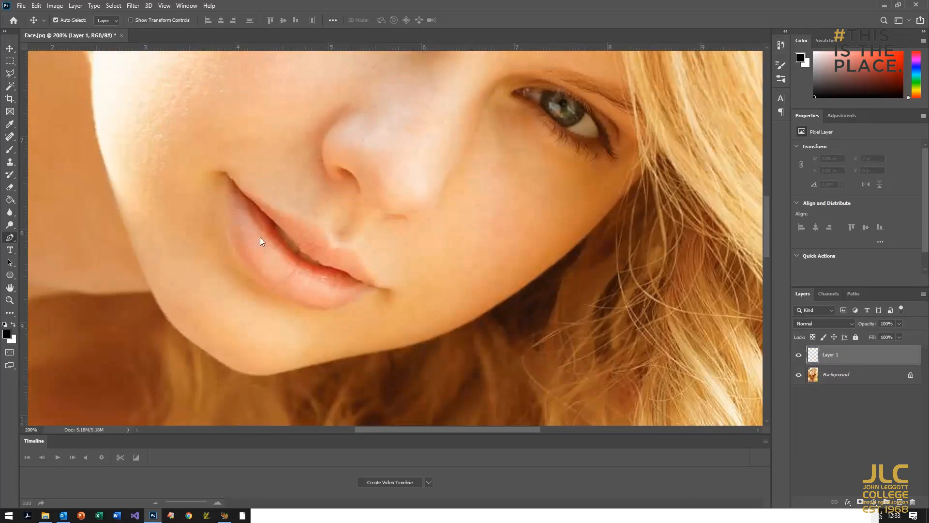
pyautogui.click(222, 197)
pyautogui.moveTo(243, 183); pyautogui.dragTo(271, 213)
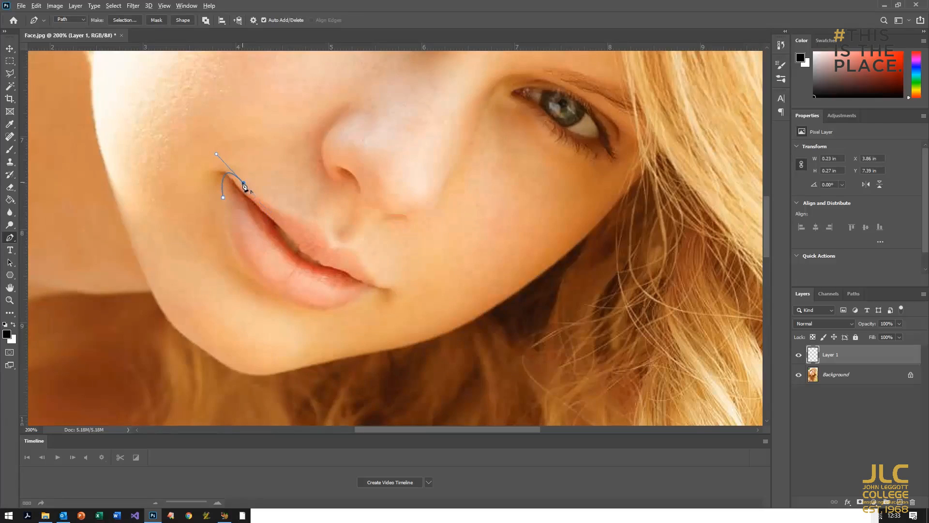
pyautogui.moveTo(296, 215); pyautogui.dragTo(323, 222)
pyautogui.moveTo(330, 248); pyautogui.dragTo(328, 271)
pyautogui.moveTo(370, 271); pyautogui.dragTo(381, 305)
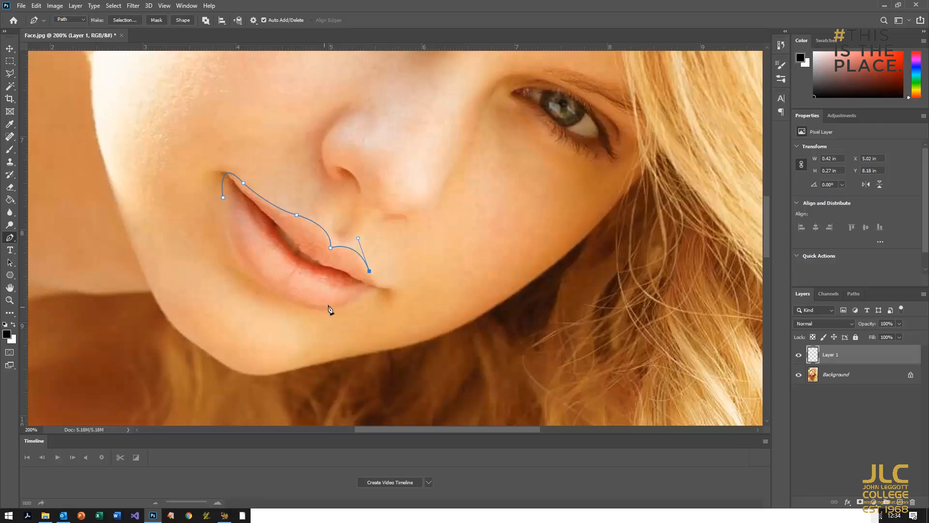
# Step: Continue the path along the lower lip's edge and close it at its starting anchor
pyautogui.moveTo(338, 307); pyautogui.dragTo(286, 325)
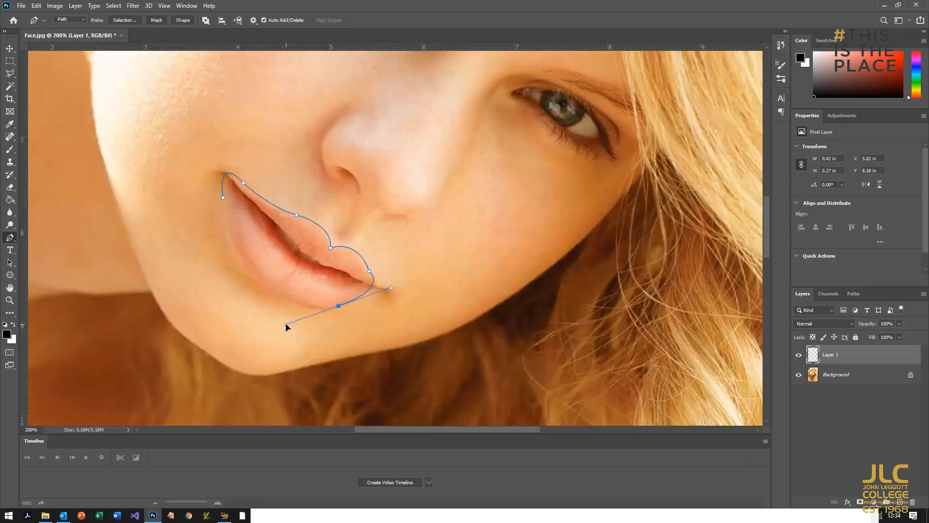
pyautogui.keyDown('alt'); pyautogui.click(339, 307); pyautogui.keyUp('alt')
pyautogui.moveTo(276, 293); pyautogui.dragTo(249, 270)
pyautogui.click(223, 197)
pyautogui.moveTo(223, 197); pyautogui.dragTo(220, 134)
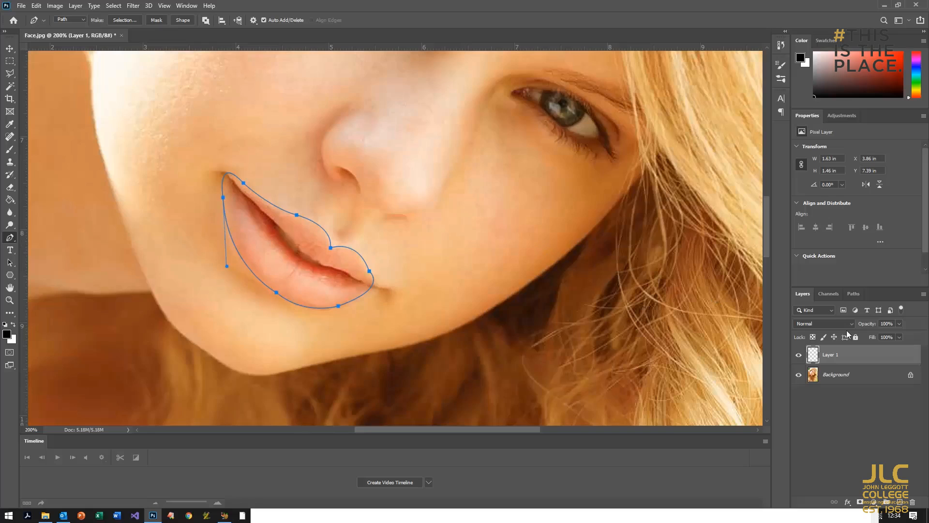
# Step: Load the lip-shaped work path as a selection and return to the layer list
pyautogui.click(853, 294)
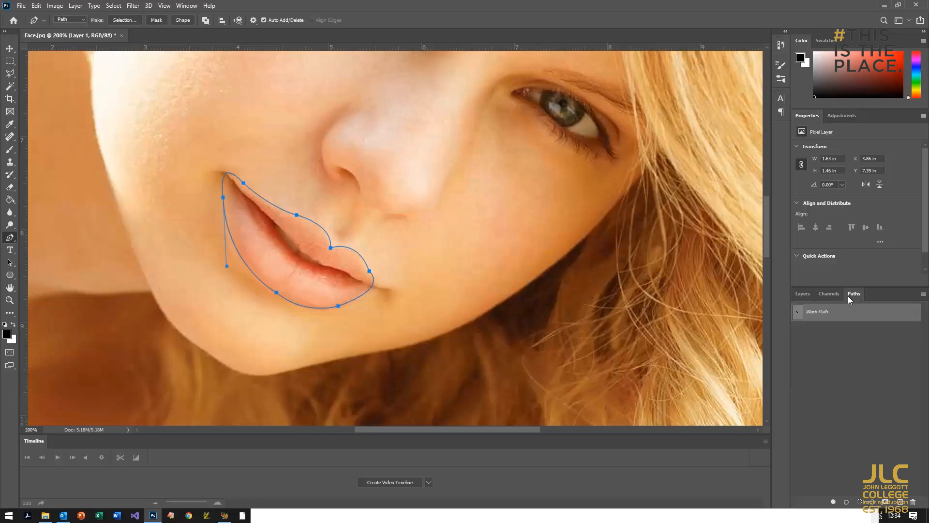
pyautogui.keyDown('ctrl'); pyautogui.click(797, 314); pyautogui.keyUp('ctrl')
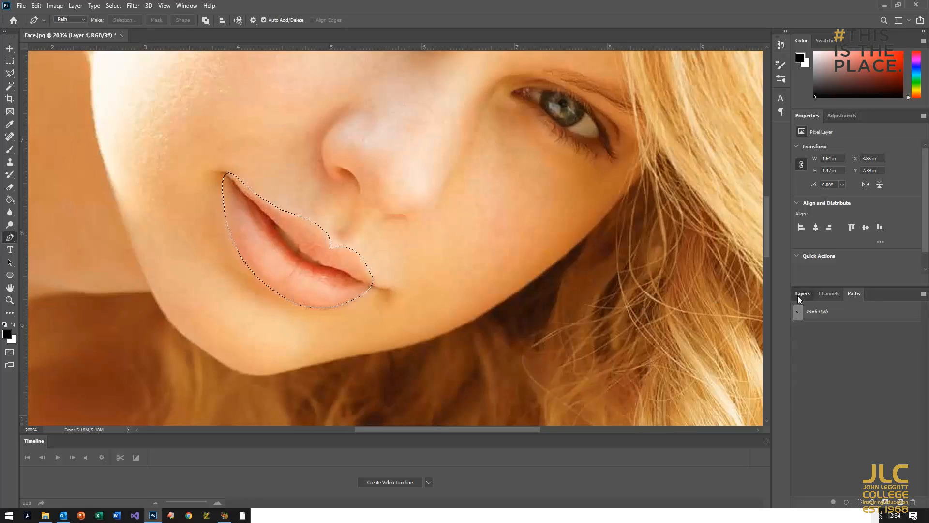
pyautogui.click(800, 294)
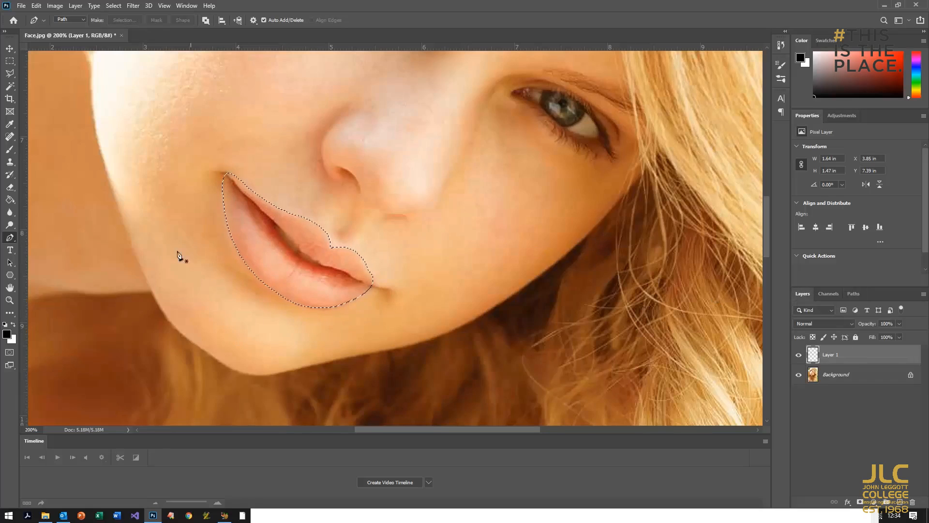
# Step: Try filling the unfeathered lip selection with black using the Paint Bucket, and undo the fill
pyautogui.click(11, 201)
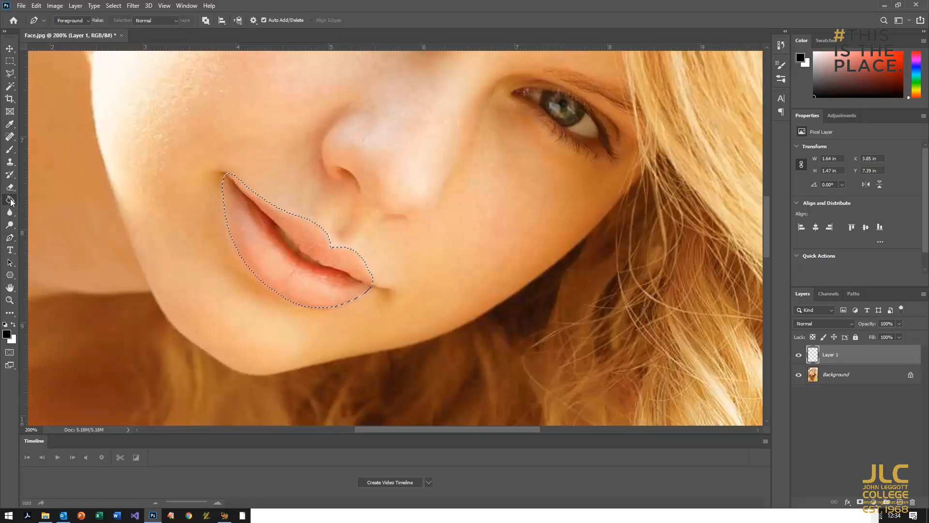
pyautogui.click(292, 244)
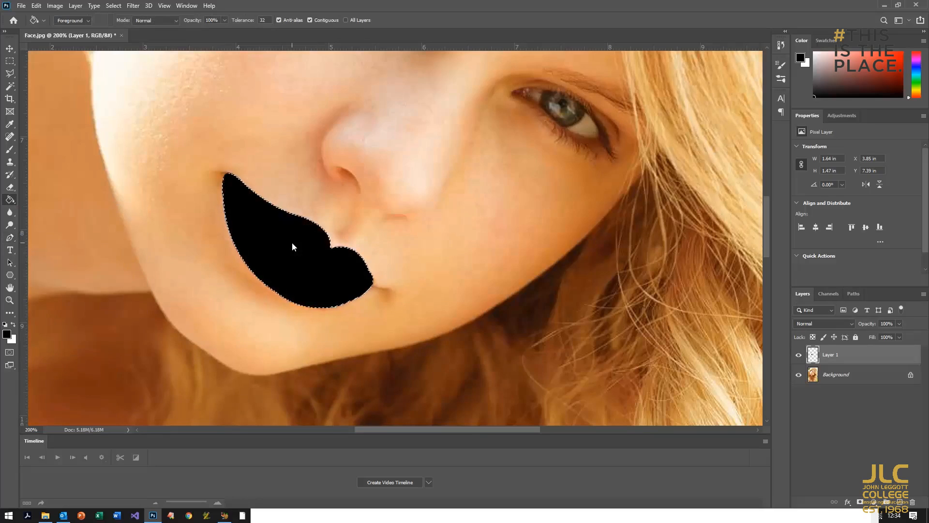
pyautogui.hotkey('ctrl', 'd')
pyautogui.hotkey('ctrl', 'z')
pyautogui.hotkey('ctrl', 'z')
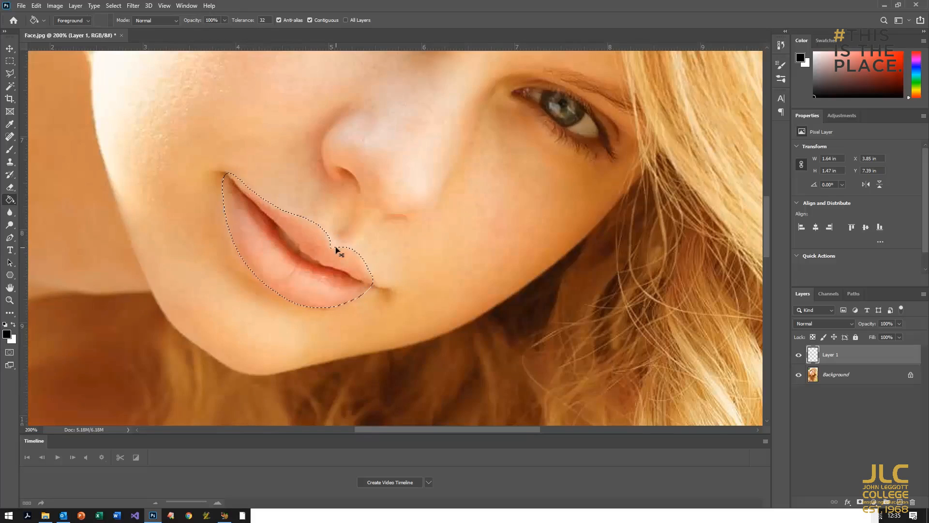
# Step: Feather the lip selection by 5 pixels and fill it with black on Layer 1, leaving nothing selected
pyautogui.click(113, 5)
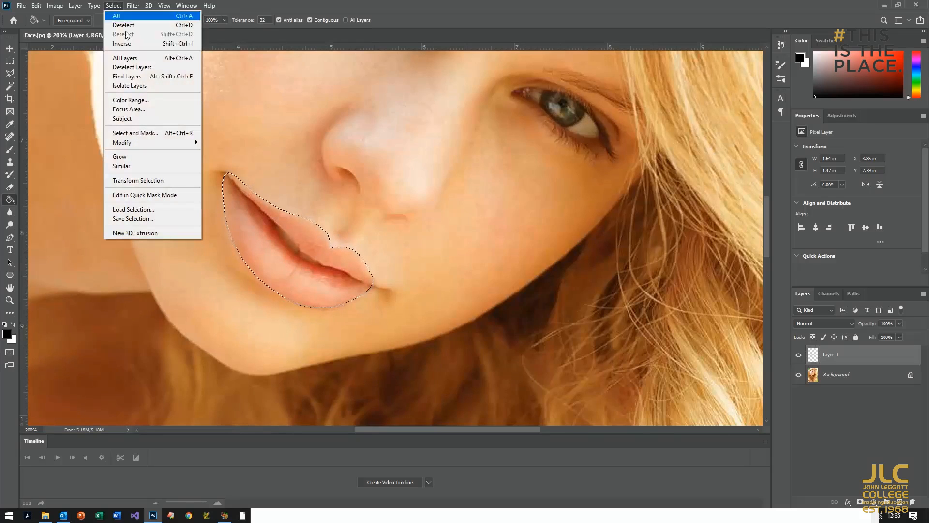
pyautogui.moveTo(160, 143)
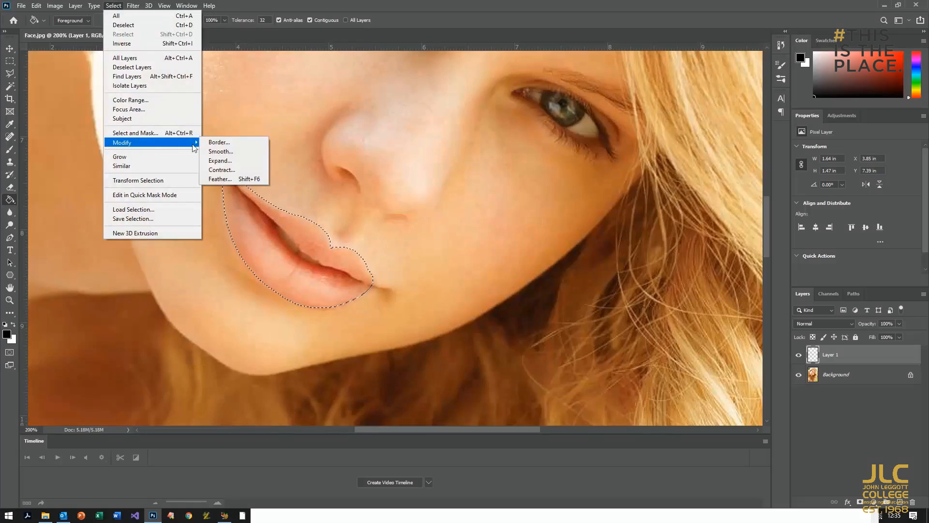
pyautogui.click(226, 178)
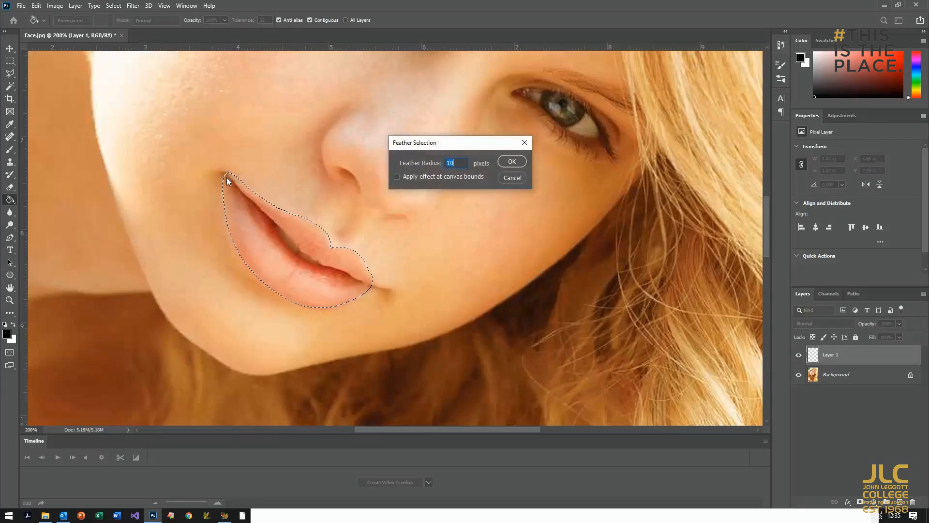
pyautogui.write('5')
pyautogui.click(514, 161)
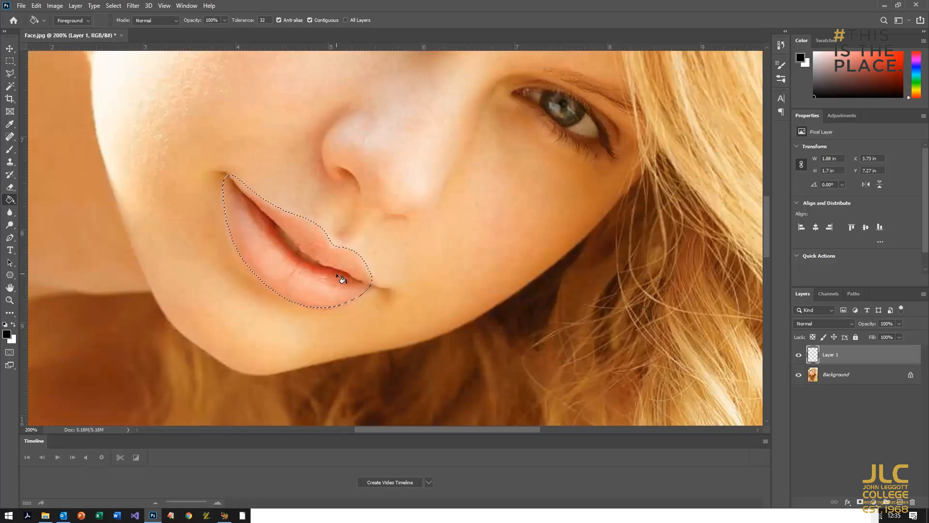
pyautogui.click(293, 249)
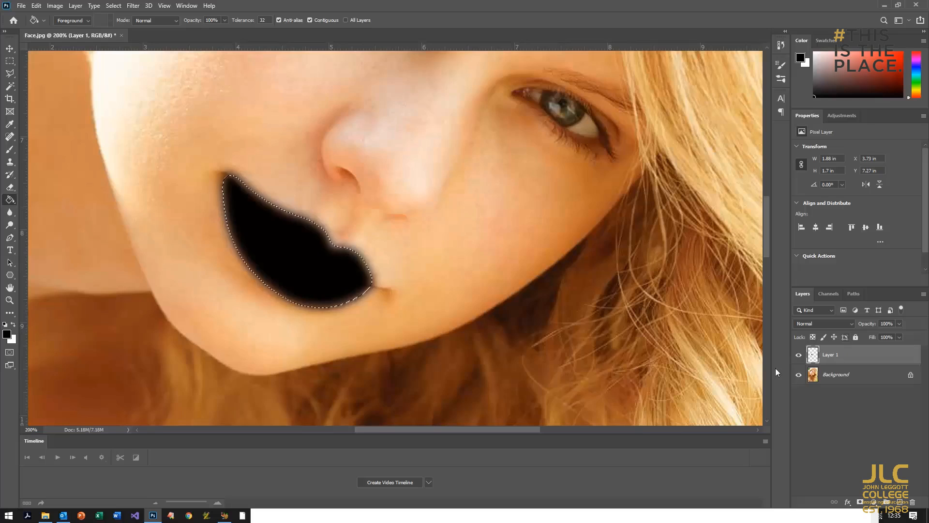
pyautogui.hotkey('ctrl', 'd')
# Step: Set the lip layer's blending mode to Overlay and its opacity to 60%
pyautogui.click(822, 324)
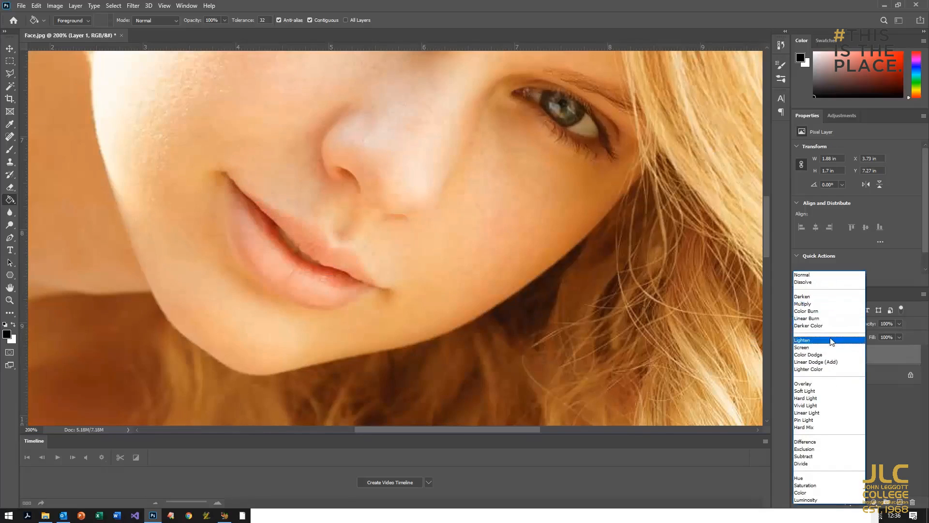
pyautogui.click(808, 384)
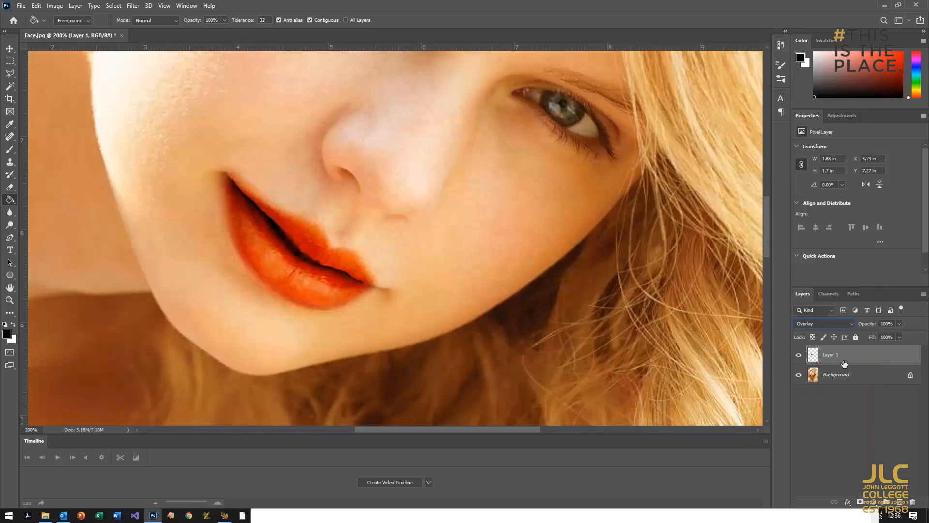
pyautogui.click(899, 324)
pyautogui.moveTo(896, 335); pyautogui.dragTo(878, 335)
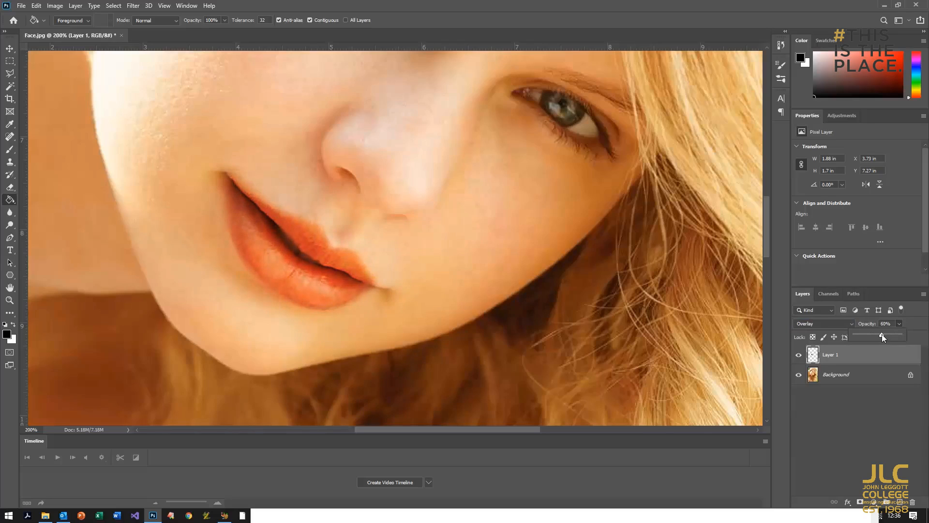
pyautogui.click(852, 359)
# Step: Rename Layer 1 as Lips
pyautogui.doubleClick(839, 358)
pyautogui.write('Lips')
pyautogui.press('Return')
# Step: With the Background layer active, trace a closed Pen path around the iris of the upper eye in the image
pyautogui.scroll(5, 564, 270)
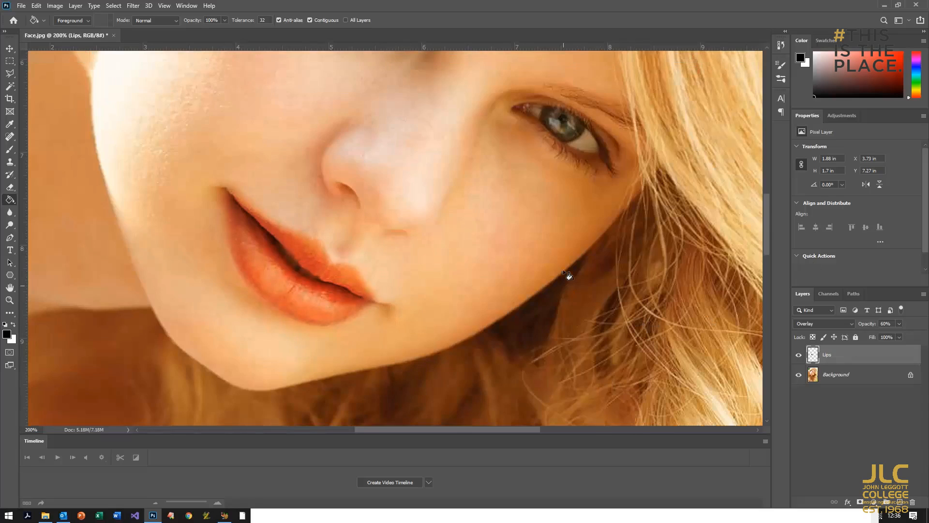
pyautogui.scroll(3, 566, 274)
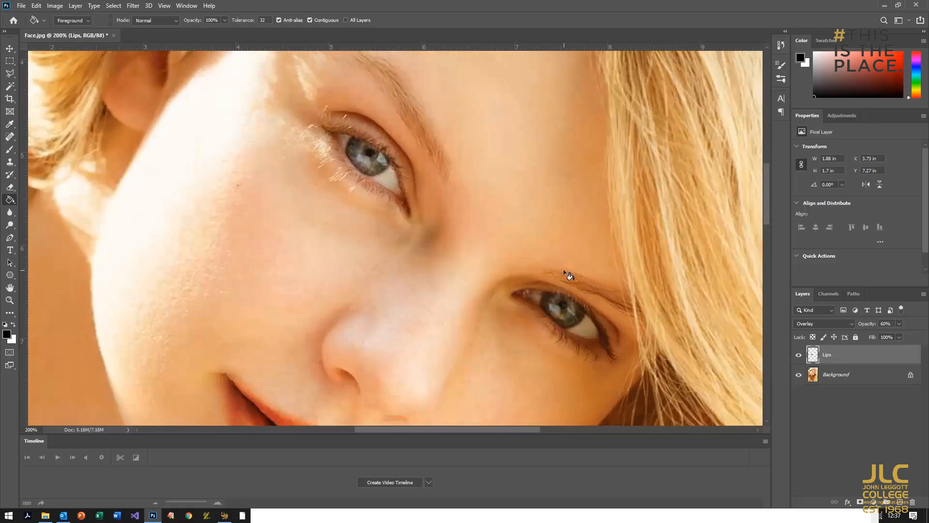
pyautogui.scroll(-1, 568, 267)
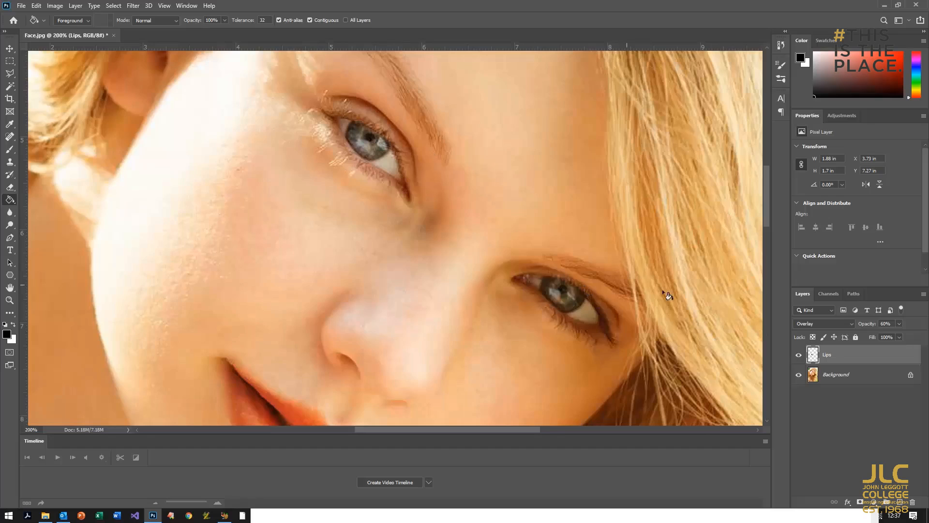
pyautogui.click(842, 376)
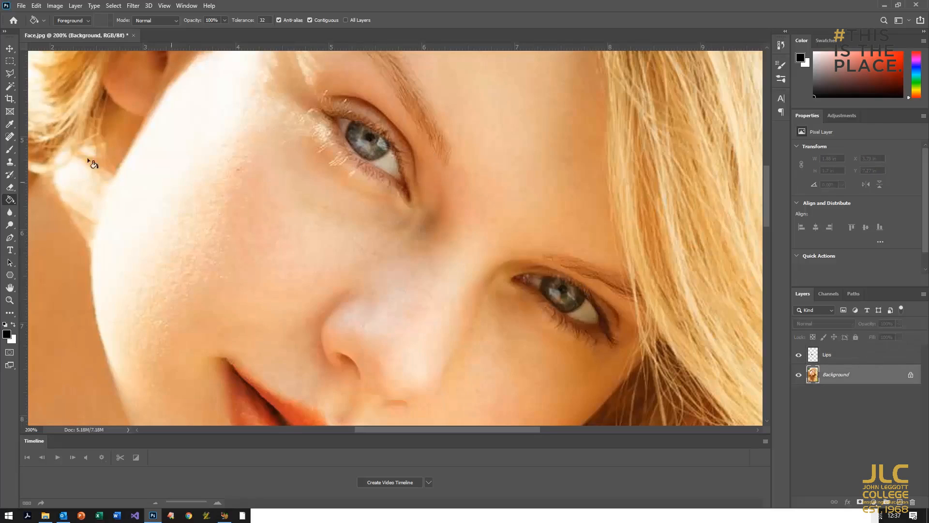
pyautogui.click(10, 237)
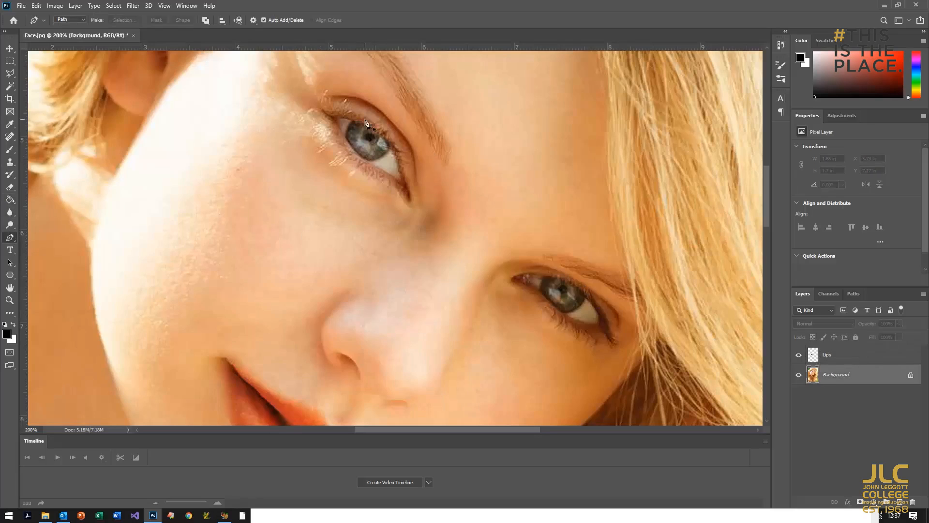
pyautogui.moveTo(347, 140); pyautogui.dragTo(366, 120)
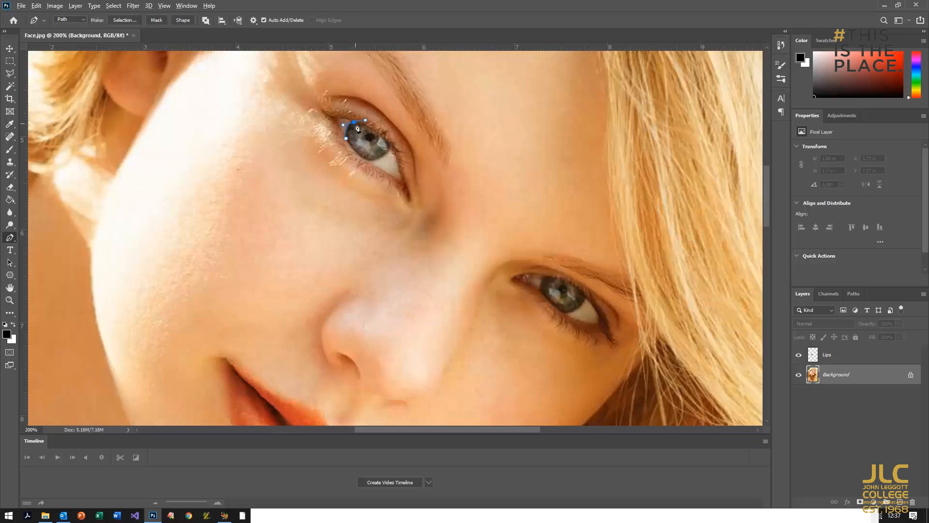
pyautogui.moveTo(390, 149); pyautogui.dragTo(397, 173)
pyautogui.moveTo(370, 160); pyautogui.dragTo(362, 163)
pyautogui.moveTo(347, 141); pyautogui.dragTo(342, 121)
# Step: Trace a second closed Pen path around the iris of the other eye, beside the hair
pyautogui.moveTo(546, 276); pyautogui.dragTo(555, 272)
pyautogui.moveTo(586, 299); pyautogui.dragTo(596, 319)
pyautogui.moveTo(564, 312); pyautogui.dragTo(546, 315)
pyautogui.moveTo(543, 292); pyautogui.dragTo(543, 283)
# Step: Load the iris paths as a selection to copy both irises onto a new layer, and hide the Background layer
pyautogui.click(856, 293)
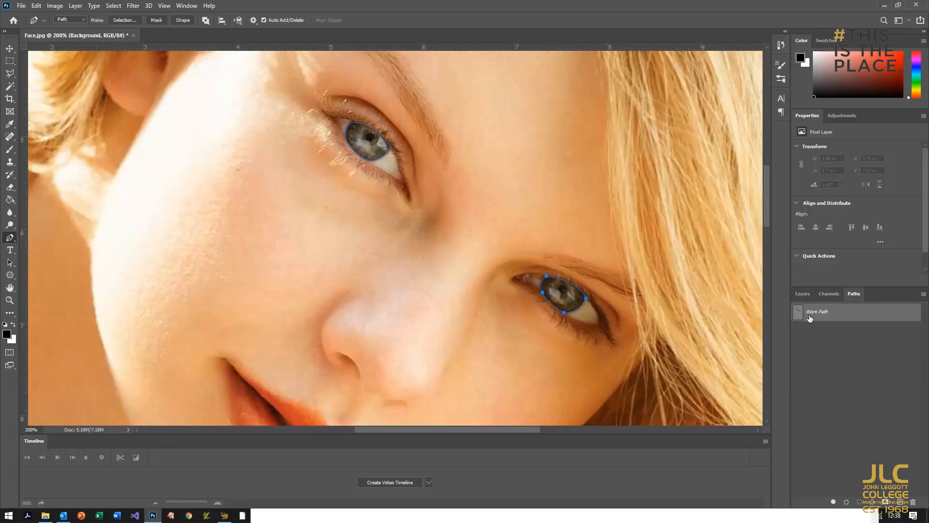
pyautogui.keyDown('ctrl'); pyautogui.click(798, 311); pyautogui.keyUp('ctrl')
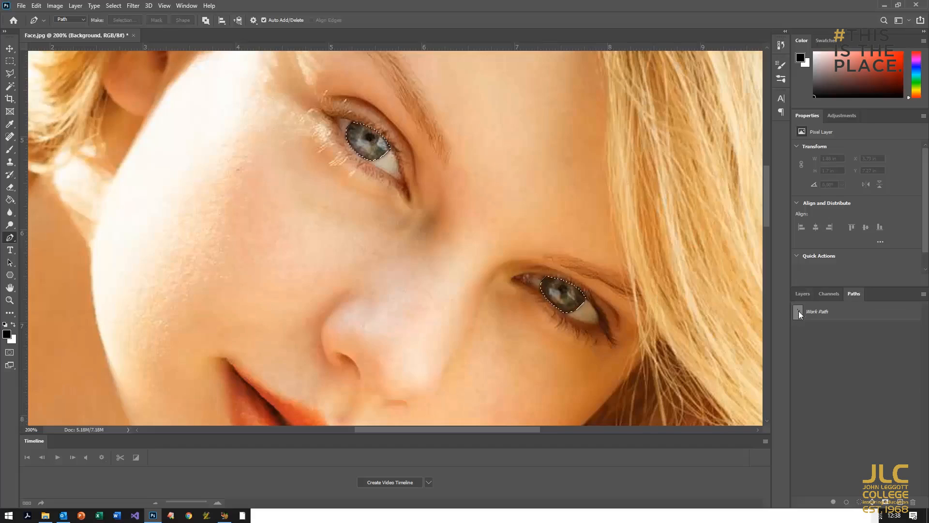
pyautogui.click(801, 293)
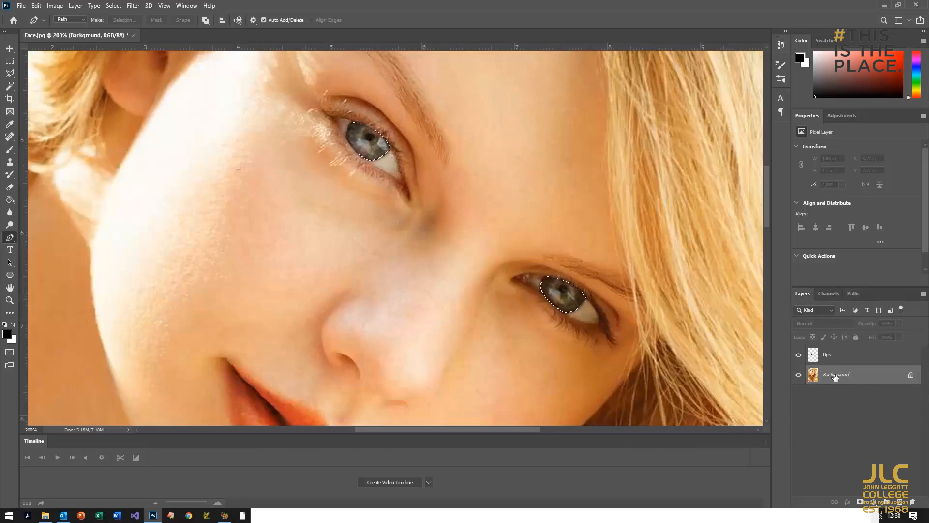
pyautogui.hotkey('ctrl', 'j')
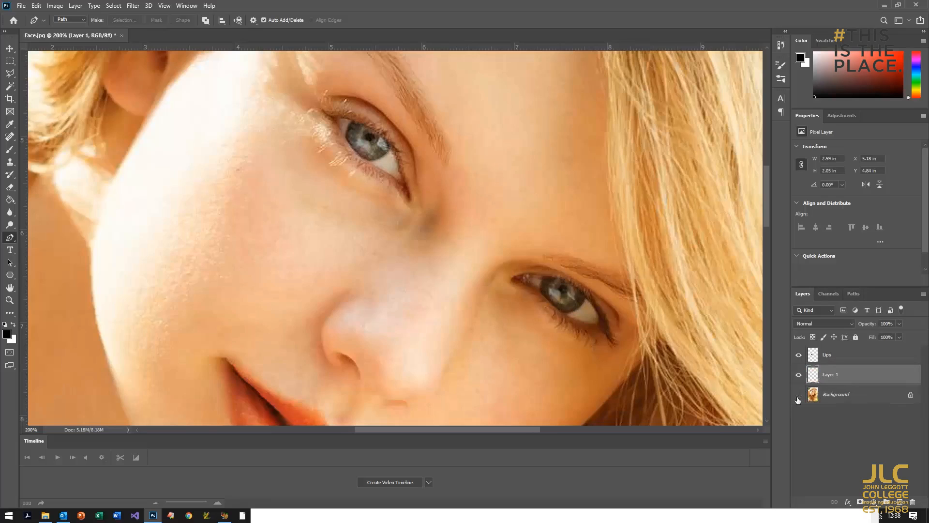
pyautogui.click(798, 395)
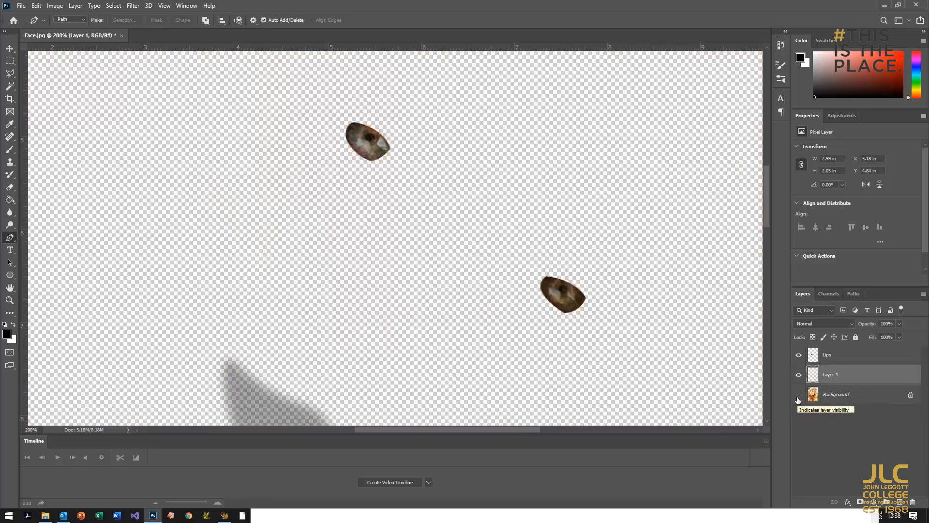
# Step: Show the Background layer again, and turn the iris layer into an Overlay-blended layer named Eyes
pyautogui.click(798, 398)
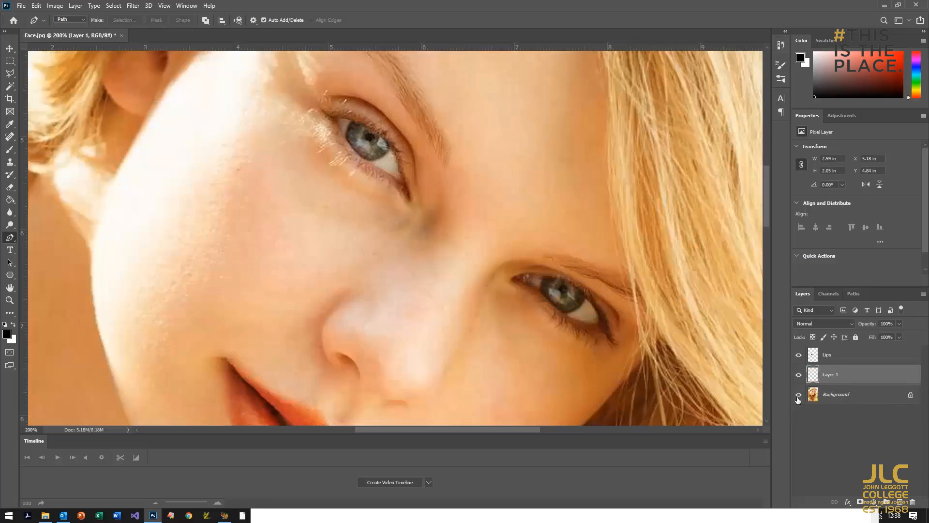
pyautogui.doubleClick(831, 374)
pyautogui.write('Eyes')
pyautogui.press('Return')
pyautogui.click(826, 322)
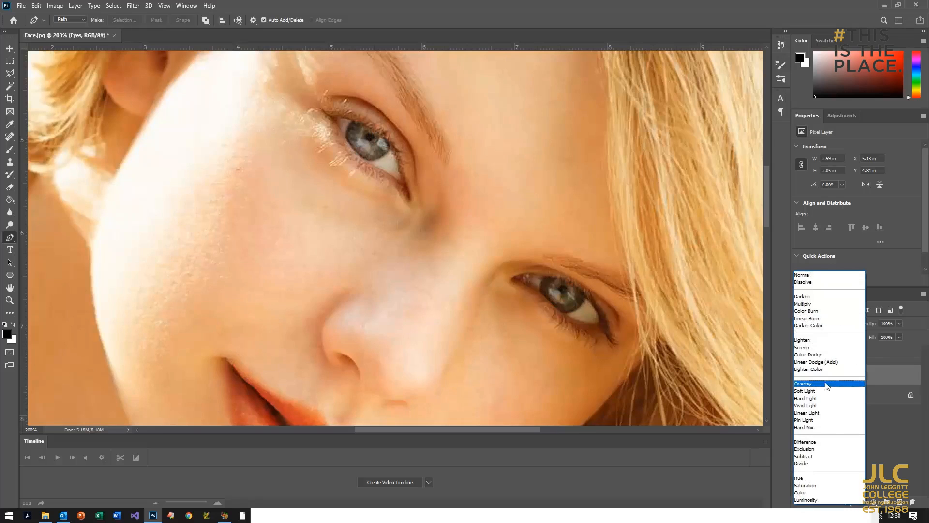
pyautogui.click(826, 386)
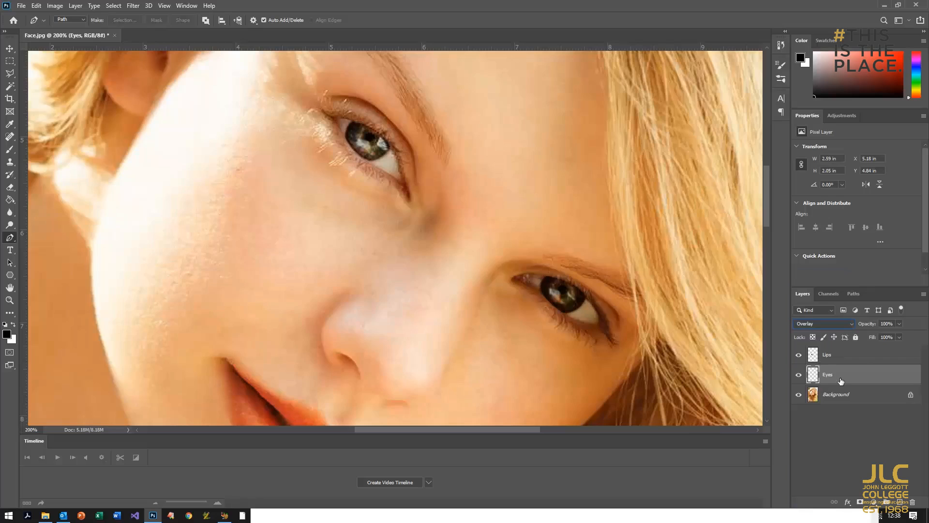
# Step: Colorize the Eyes layer blue with a Hue/Saturation adjustment at Hue 226, Saturation 31 and Lightness 34
pyautogui.click(57, 5)
pyautogui.moveTo(68, 31)
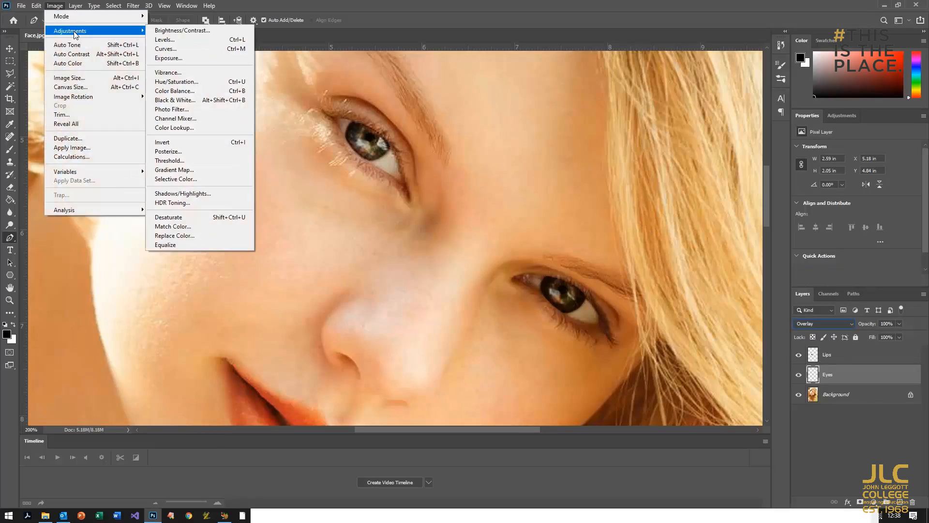
pyautogui.click(192, 83)
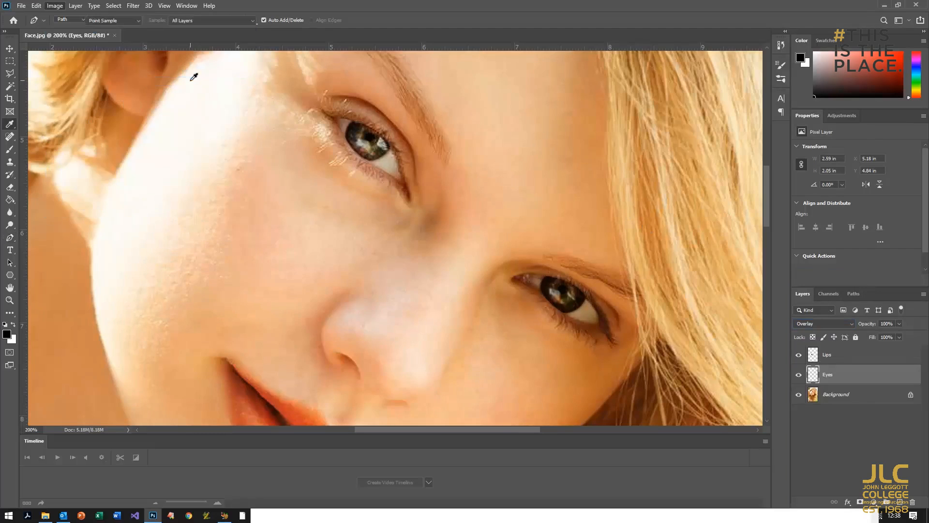
pyautogui.moveTo(625, 113); pyautogui.dragTo(175, 188)
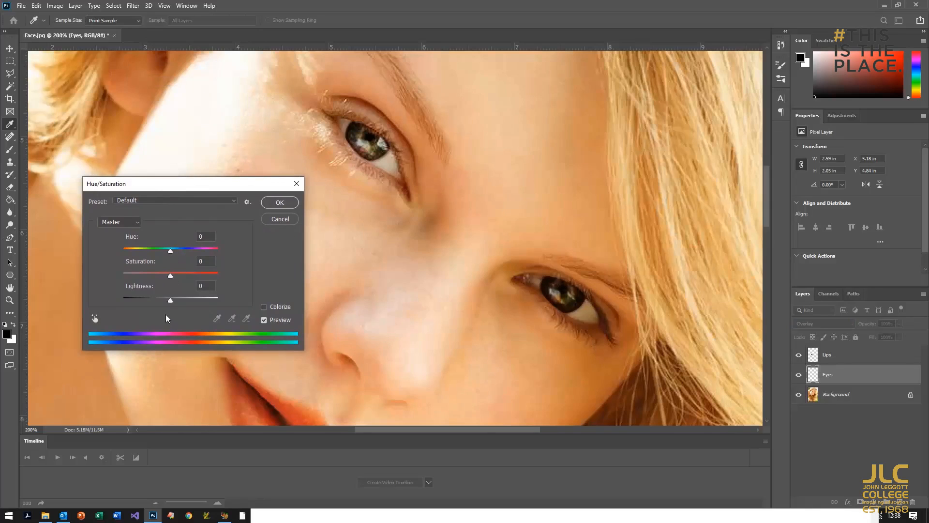
pyautogui.moveTo(171, 251)
pyautogui.mouseDown()
pyautogui.moveTo(158, 253)
pyautogui.moveTo(195, 254)
pyautogui.moveTo(171, 256)
pyautogui.mouseUp()
pyautogui.click(265, 307)
pyautogui.moveTo(124, 253); pyautogui.dragTo(188, 299)
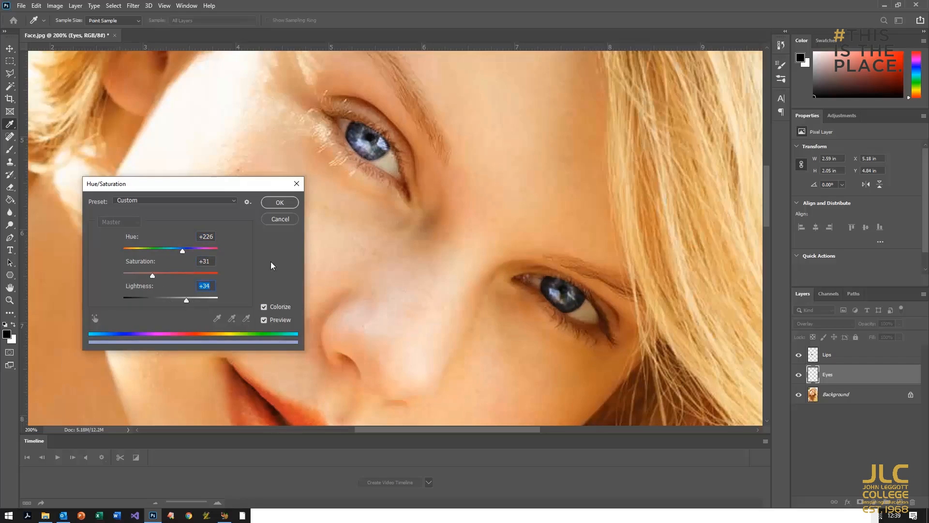
pyautogui.click(265, 320)
pyautogui.click(266, 320)
pyautogui.click(266, 320)
pyautogui.click(265, 319)
pyautogui.click(285, 203)
pyautogui.press('p')
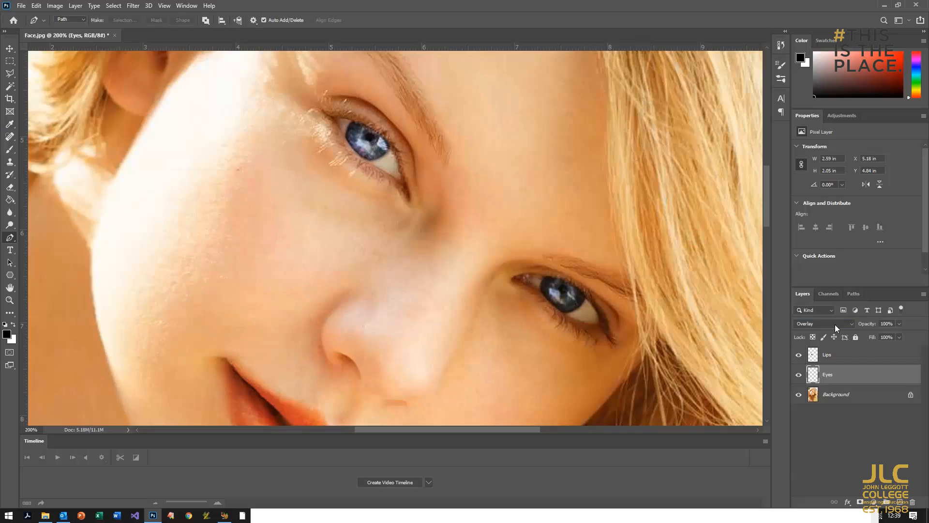
# Step: Compare the Eyes layer in Normal blending mode with Overlay, keeping Overlay
pyautogui.click(835, 324)
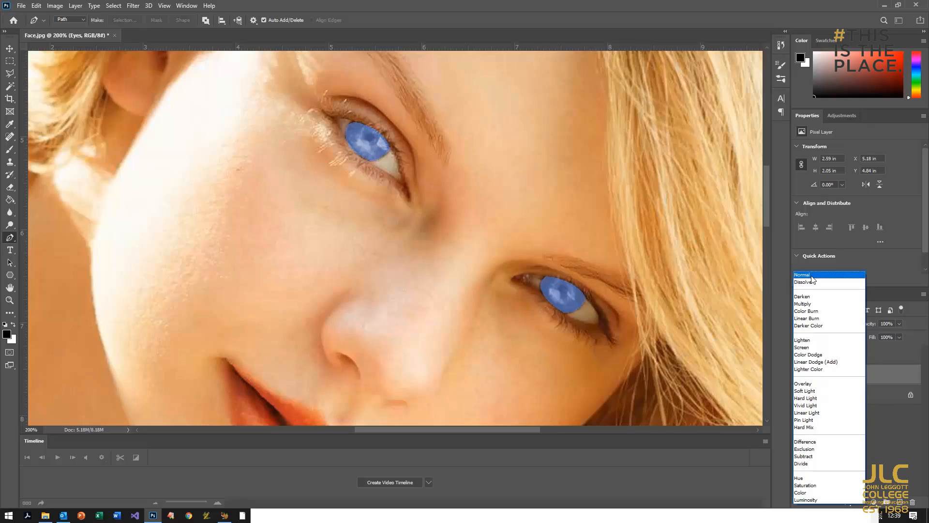
pyautogui.click(807, 383)
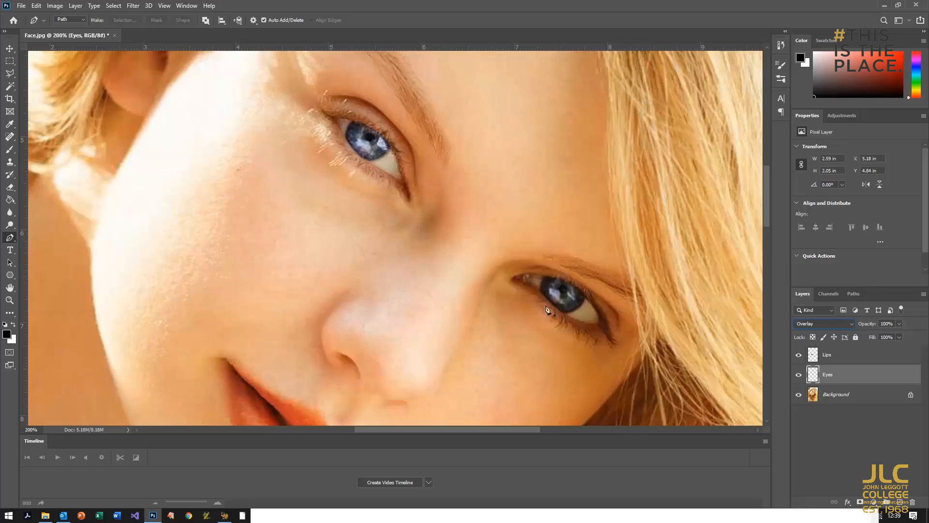
# Step: Add a new layer above the Lips layer and name it Skin
pyautogui.click(843, 400)
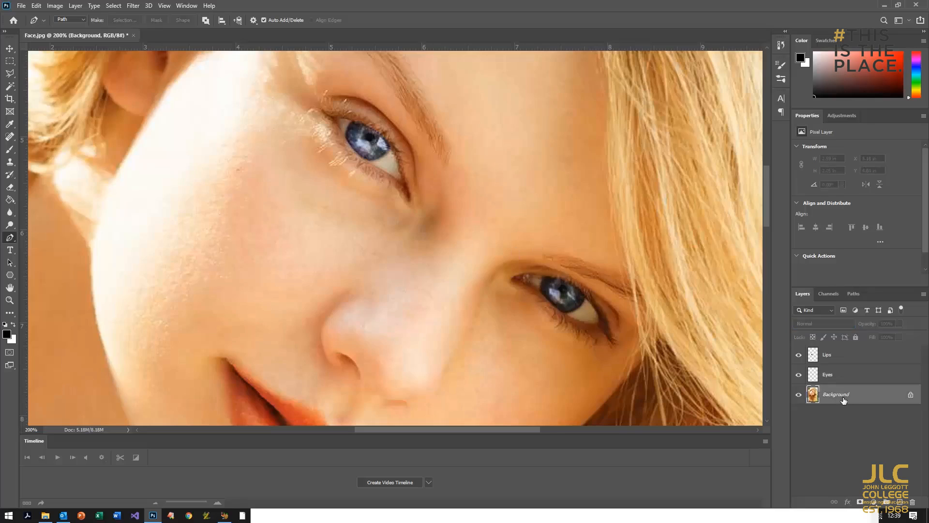
pyautogui.click(839, 360)
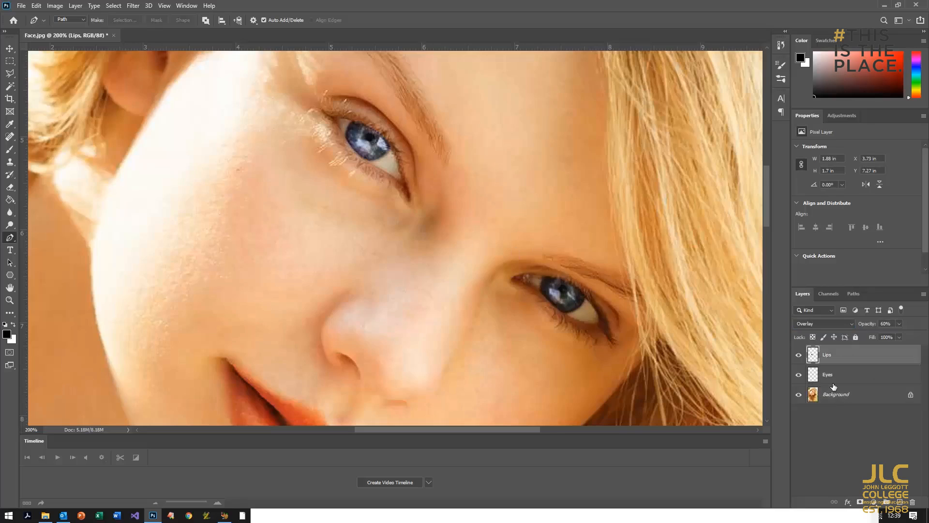
pyautogui.hotkey('ctrl', '-')
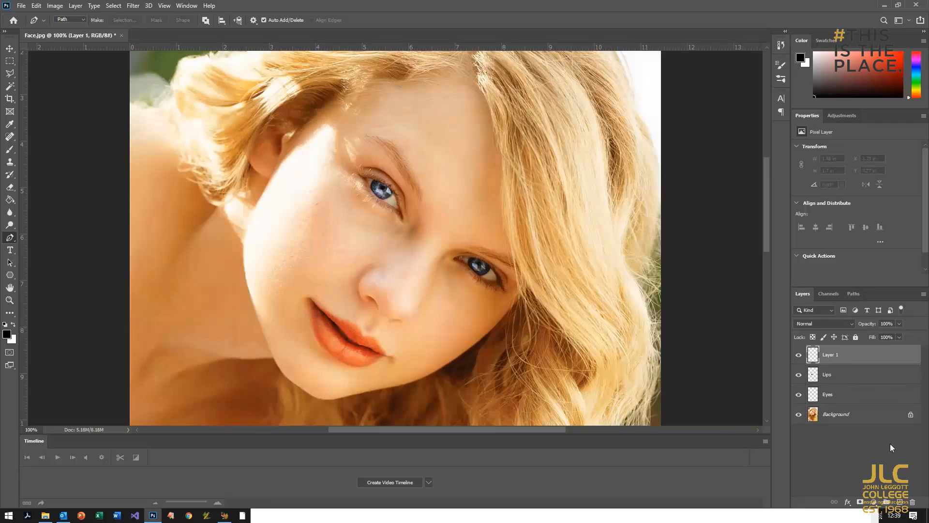
pyautogui.doubleClick(831, 355)
pyautogui.write('S')
pyautogui.press('Return')
# Step: Make an elliptical selection about 2.9 by 4.75 in over the brightly lit cheek, on the side away from the long hair
pyautogui.click(9, 62)
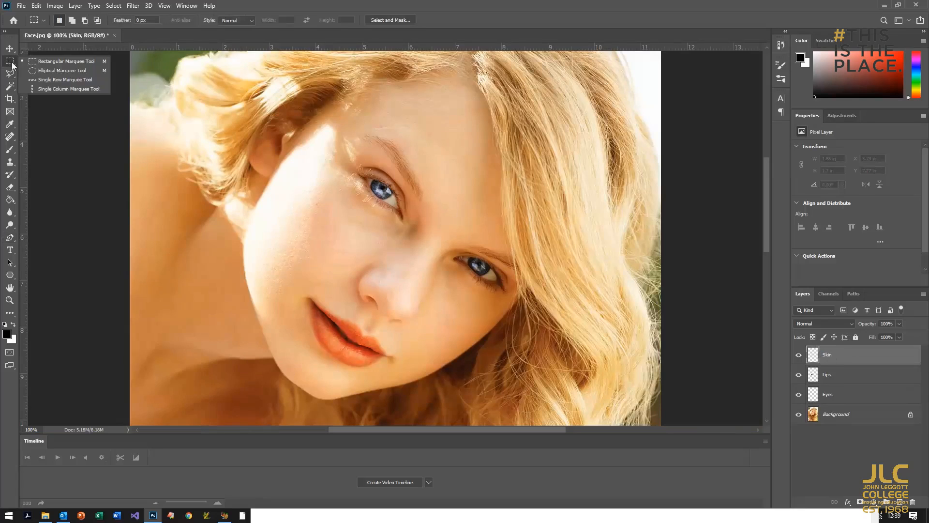
pyautogui.click(36, 69)
pyautogui.moveTo(229, 129); pyautogui.dragTo(364, 349)
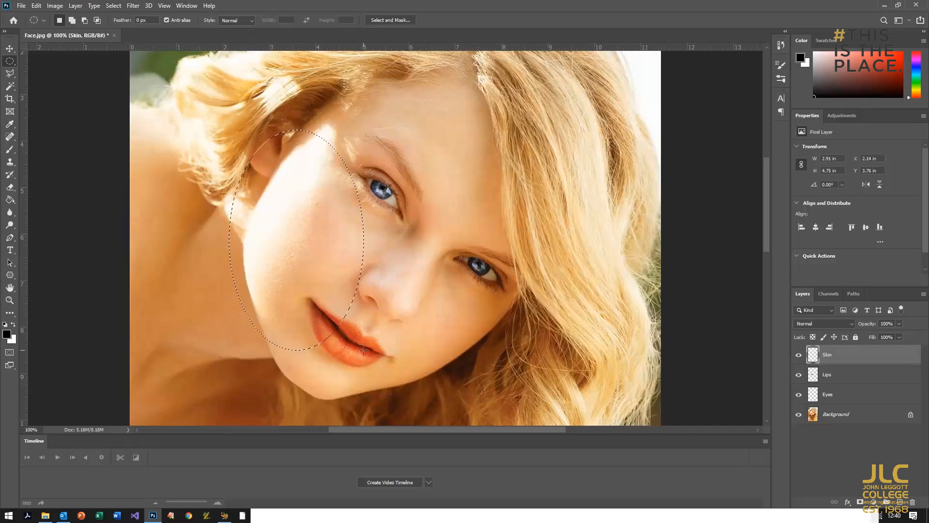
# Step: Set the foreground colour to red, fill the elliptical cheek selection on the Skin layer with it, and deselect
pyautogui.click(7, 334)
pyautogui.write('ff0000')
pyautogui.click(818, 149)
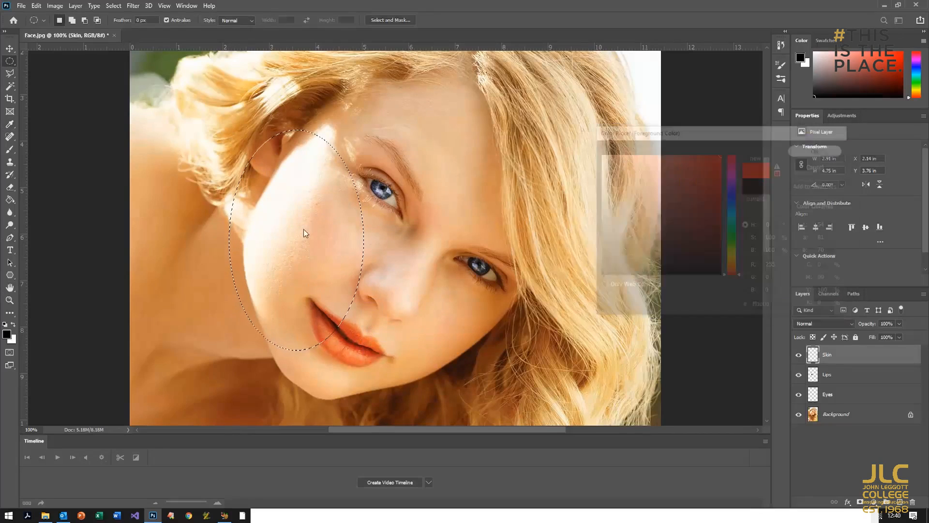
pyautogui.click(10, 199)
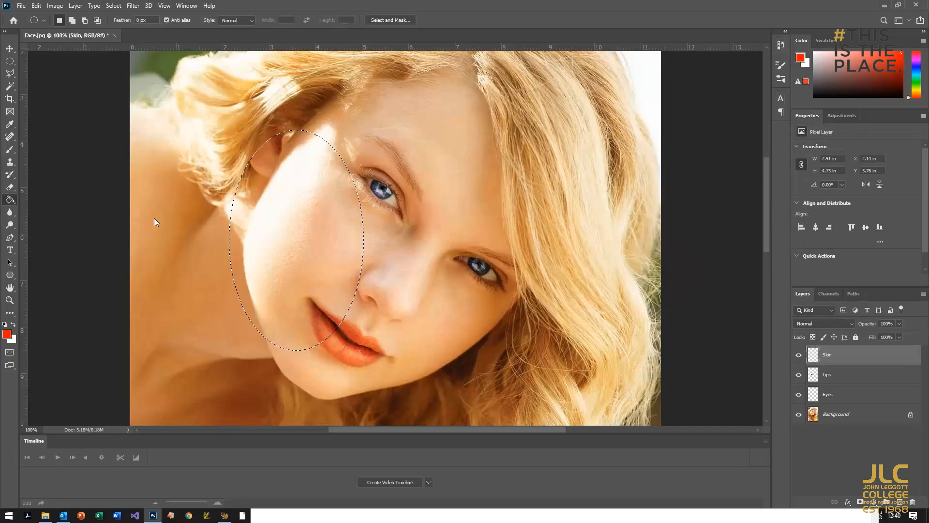
pyautogui.click(264, 228)
pyautogui.hotkey('ctrl', 'd')
# Step: Free-transform the red ellipse to about 85% scale, rotated about 6.6°, and fit it over the cheek below the upper eye
pyautogui.click(36, 6)
pyautogui.click(67, 218)
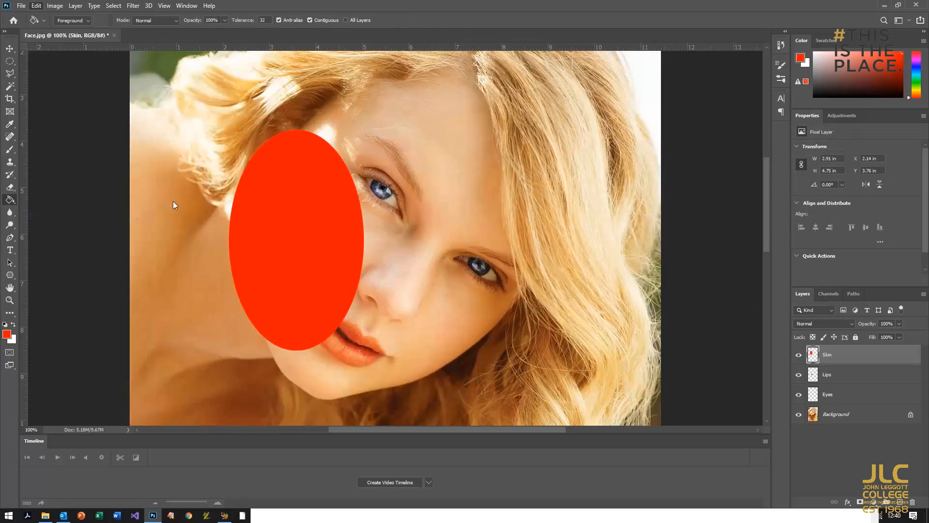
pyautogui.moveTo(349, 146); pyautogui.dragTo(358, 170)
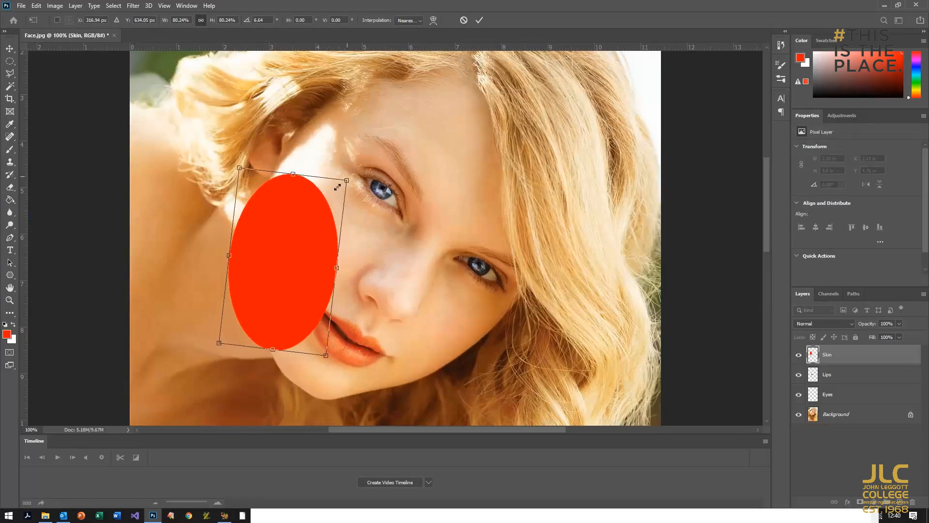
pyautogui.moveTo(306, 209); pyautogui.dragTo(322, 184)
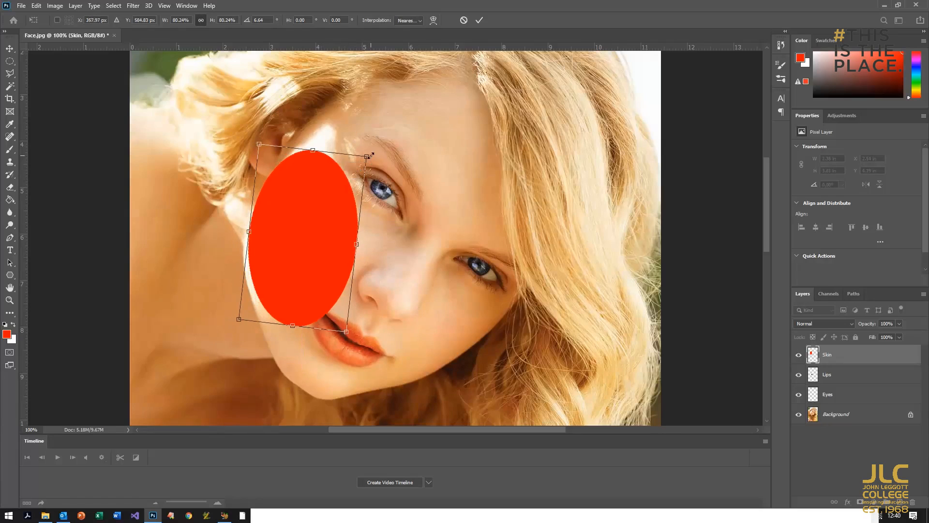
pyautogui.moveTo(373, 153); pyautogui.dragTo(375, 145)
pyautogui.moveTo(333, 193); pyautogui.dragTo(328, 201)
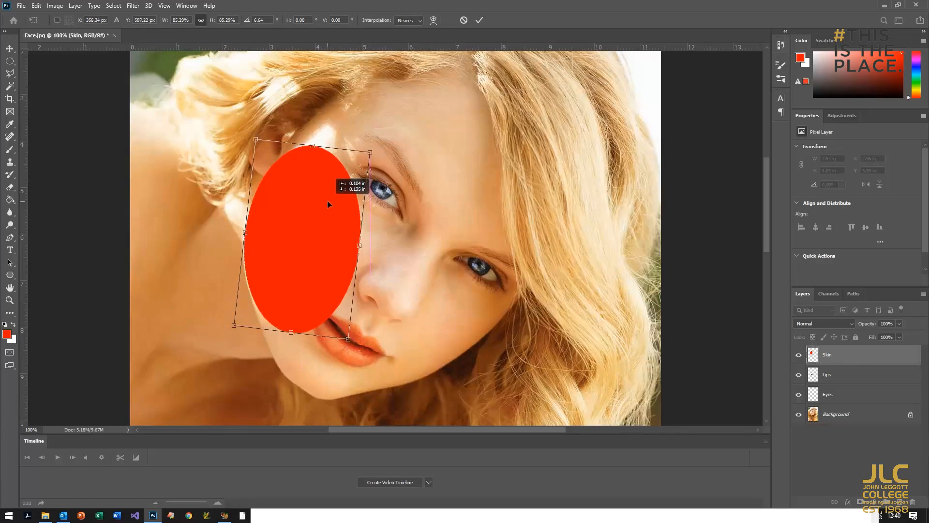
pyautogui.press('g')
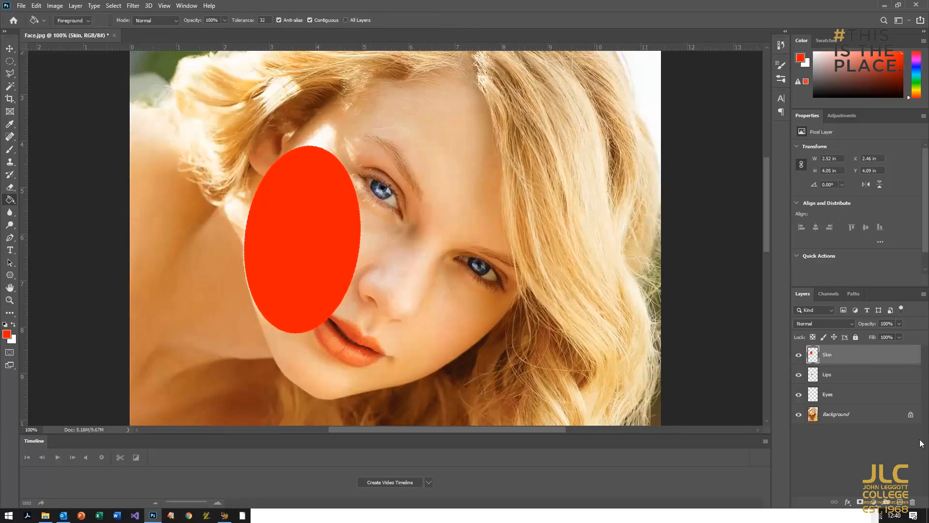
# Step: On a new layer, create a red-filled ellipse about 4.1 by 2.2 in over the other cheek, leaving nothing selected
pyautogui.click(900, 503)
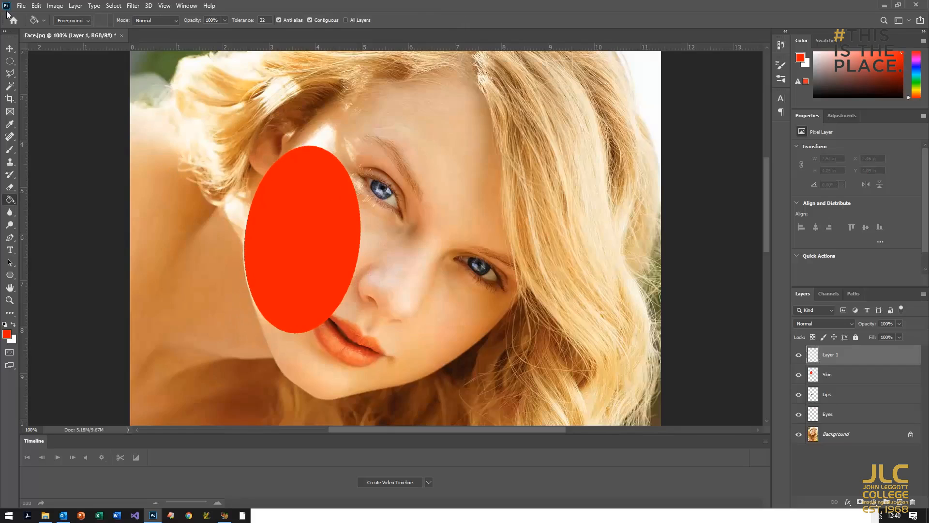
pyautogui.click(10, 61)
pyautogui.moveTo(400, 288); pyautogui.dragTo(591, 389)
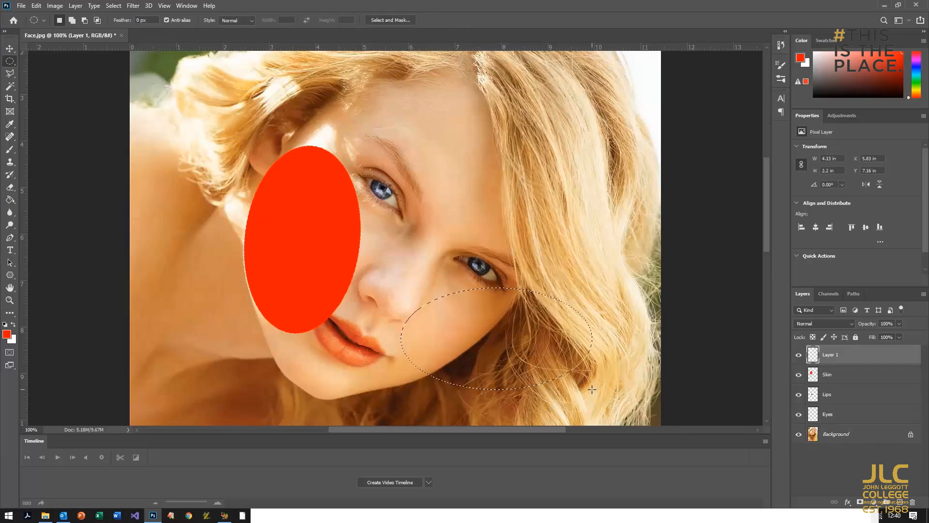
pyautogui.click(10, 200)
pyautogui.click(454, 350)
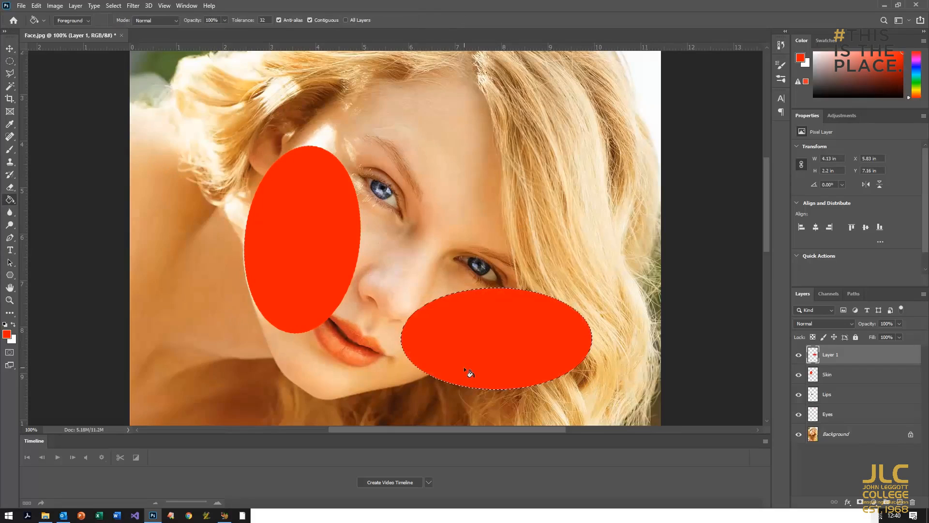
pyautogui.hotkey('ctrl', 'd')
# Step: Free-transform the second ellipse to about 90% scale, rotated about -24.3°, and position it over the cheek beside the hair
pyautogui.click(37, 5)
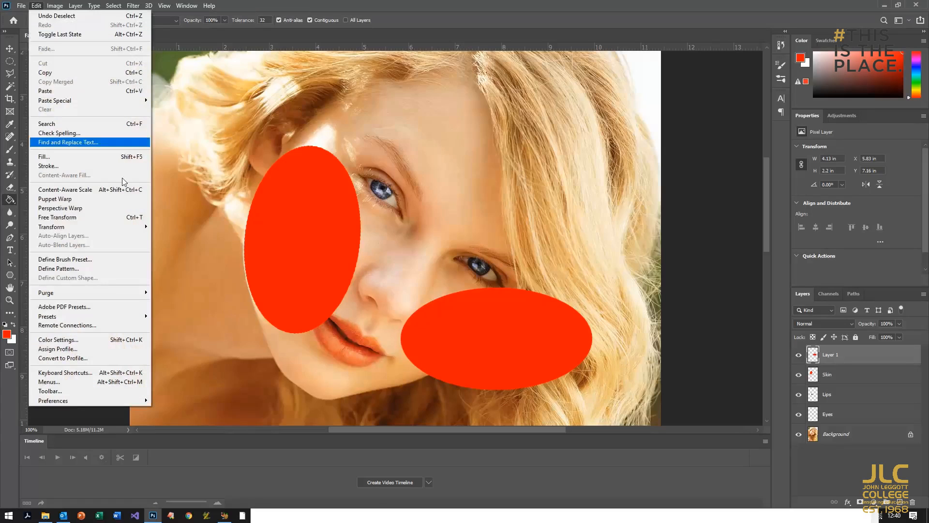
pyautogui.click(107, 219)
pyautogui.moveTo(601, 281); pyautogui.dragTo(530, 261)
pyautogui.moveTo(484, 341); pyautogui.dragTo(446, 325)
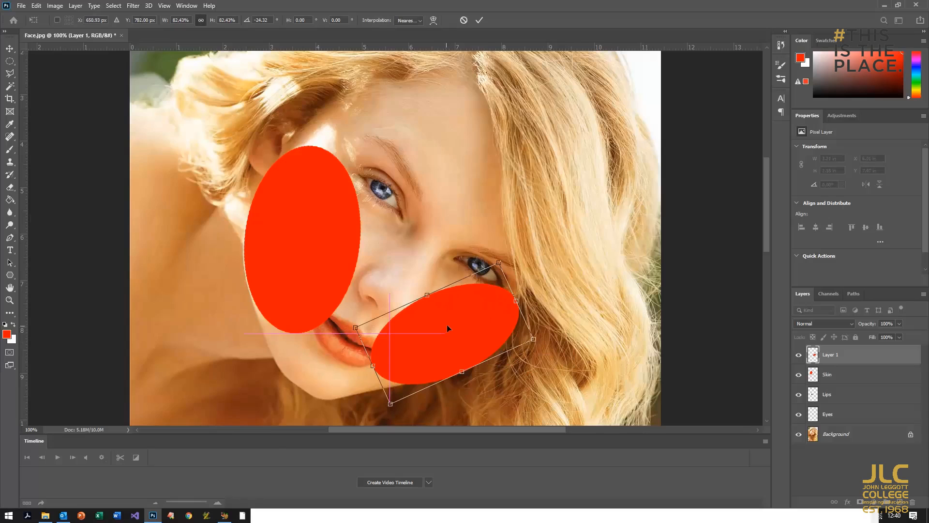
pyautogui.moveTo(499, 261); pyautogui.dragTo(503, 254)
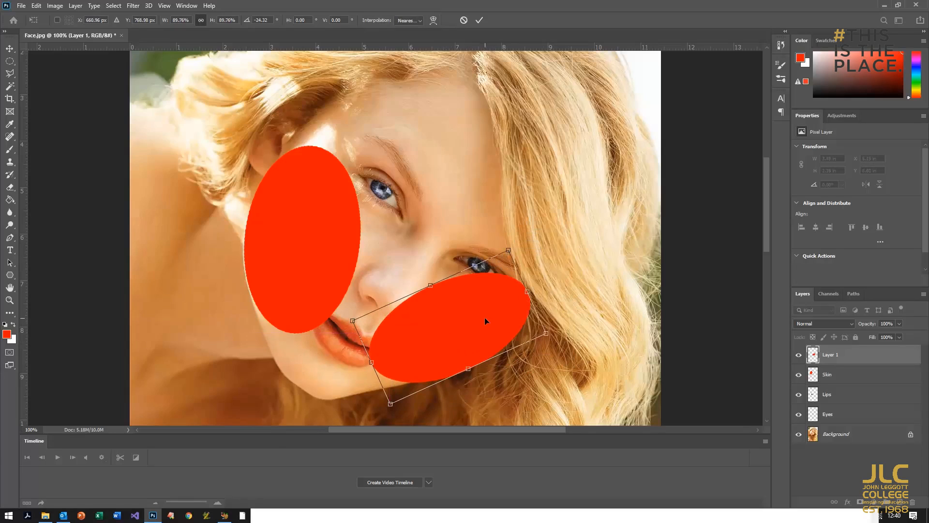
pyautogui.moveTo(484, 317); pyautogui.dragTo(475, 321)
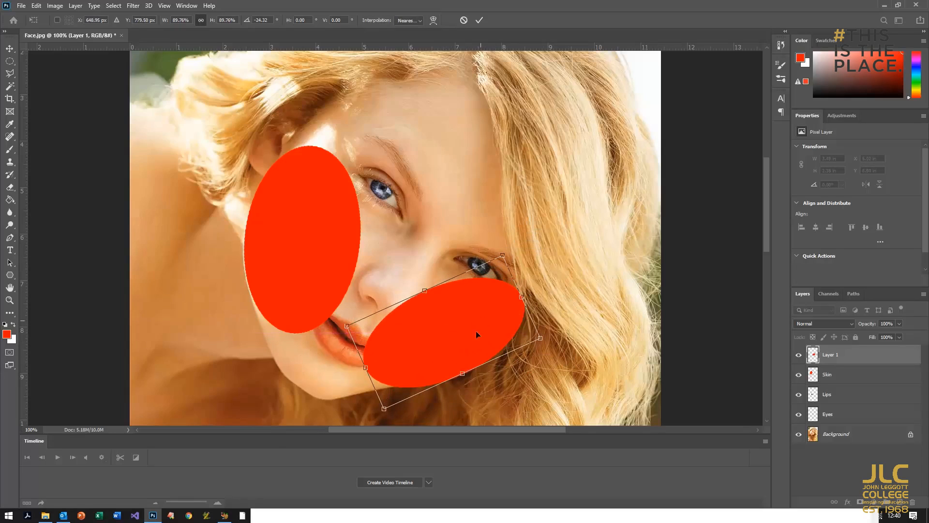
pyautogui.press('Return')
pyautogui.press('g')
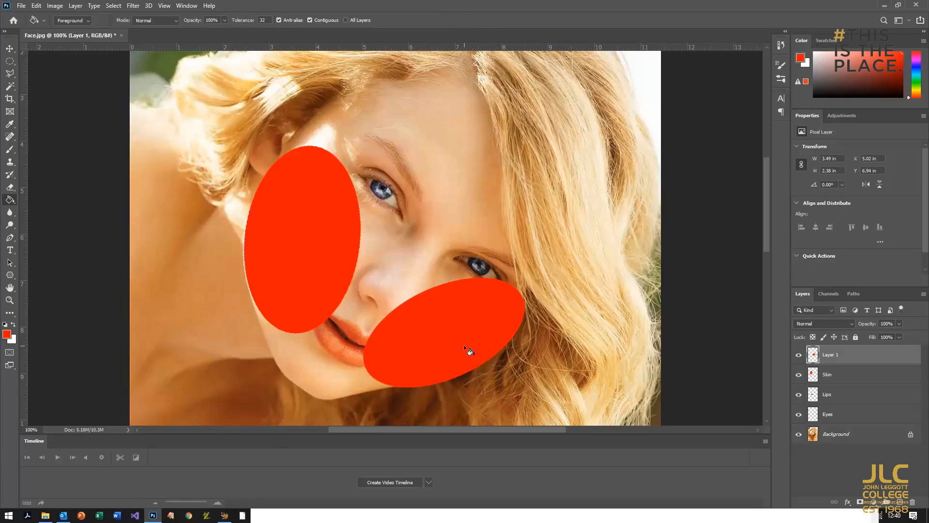
# Step: Merge the second ellipse layer down into the Skin layer and apply a Gaussian Blur with a 69.7-pixel radius
pyautogui.hotkey('ctrl', 'e')
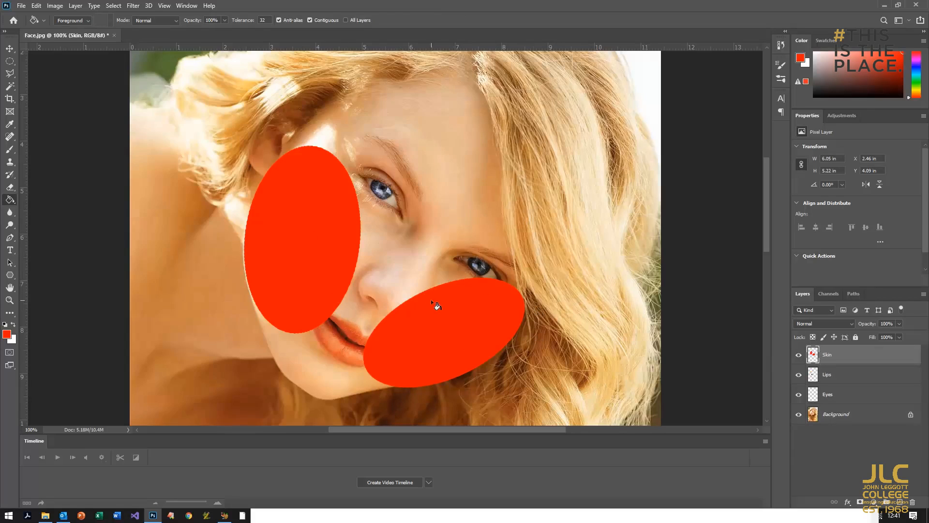
pyautogui.click(110, 7)
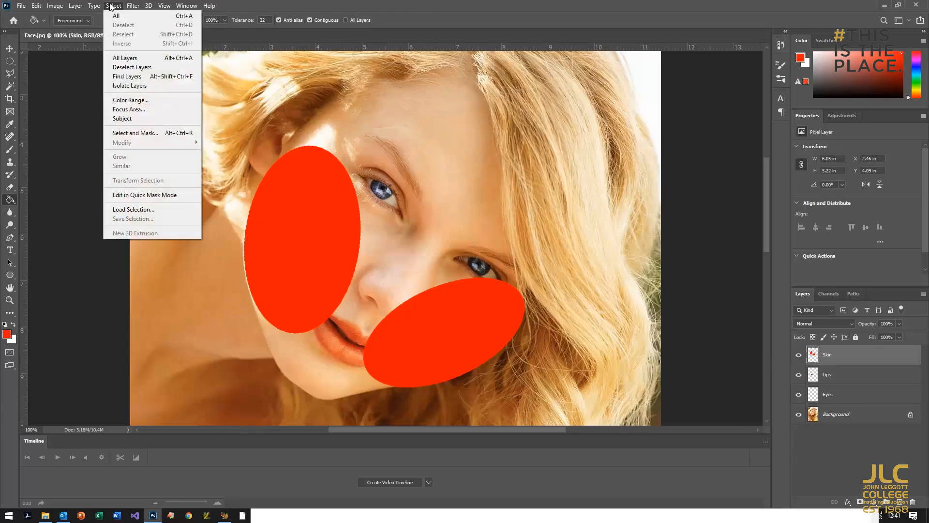
pyautogui.click(143, 6)
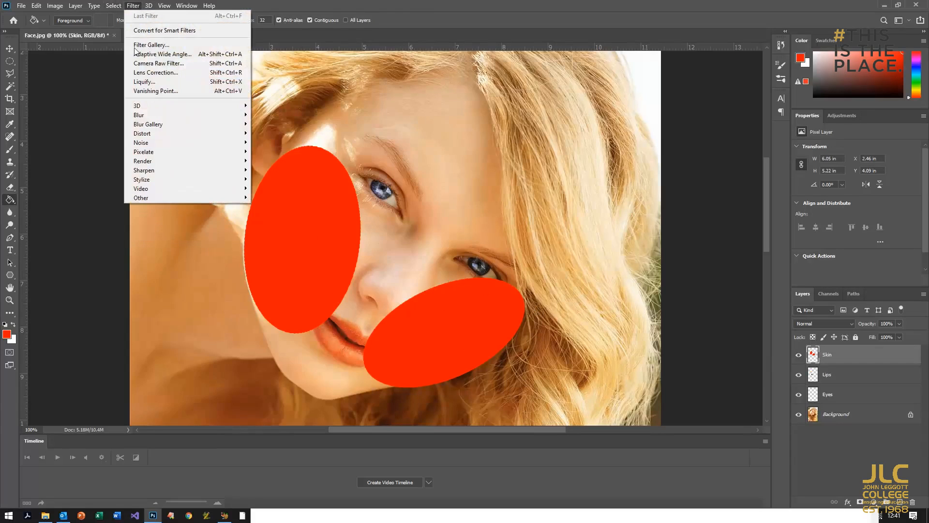
pyautogui.moveTo(157, 115)
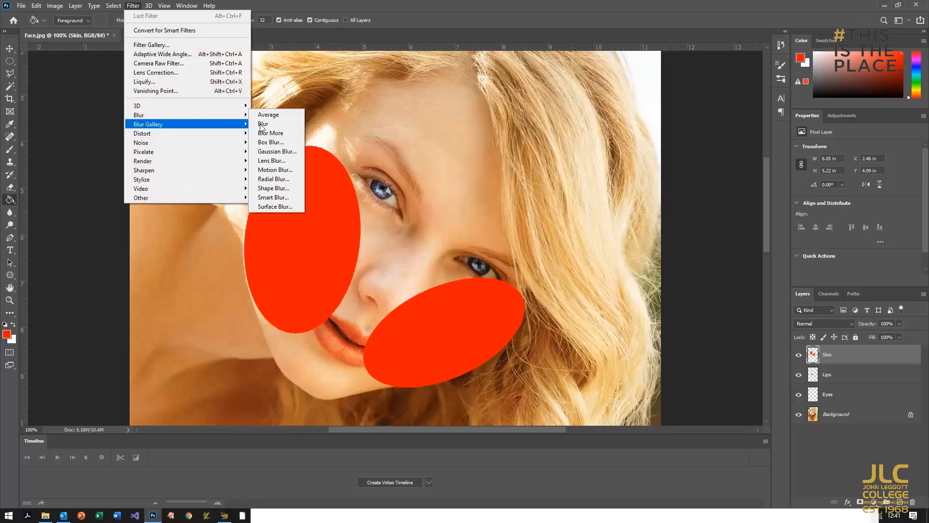
pyautogui.click(276, 151)
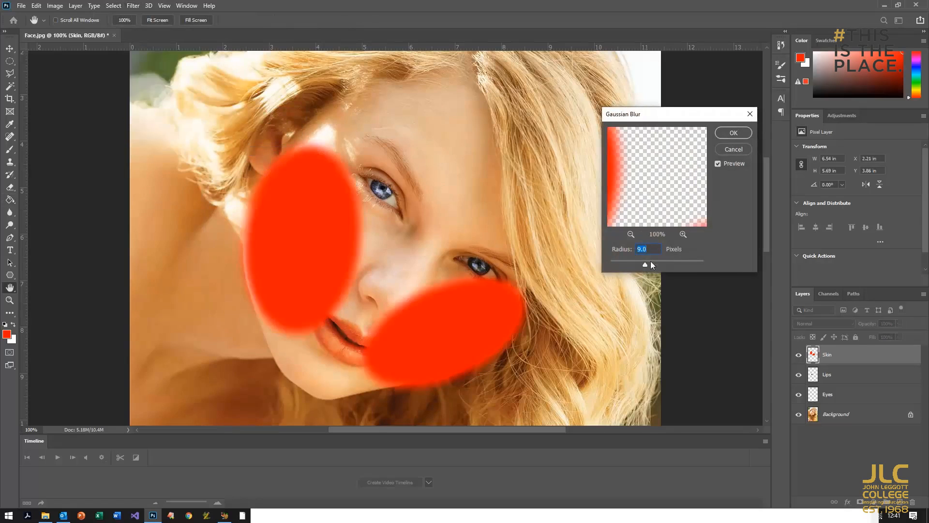
pyautogui.moveTo(647, 265); pyautogui.dragTo(653, 265)
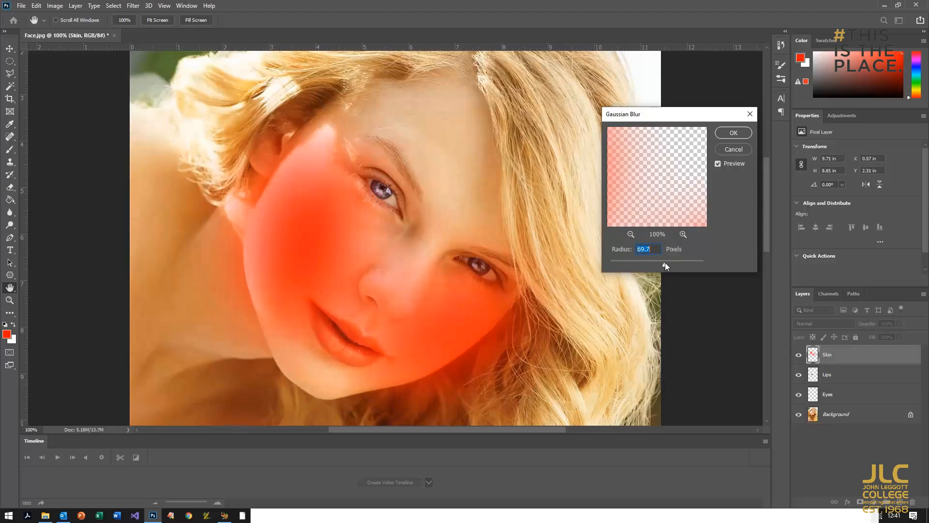
pyautogui.click(738, 133)
pyautogui.press('g')
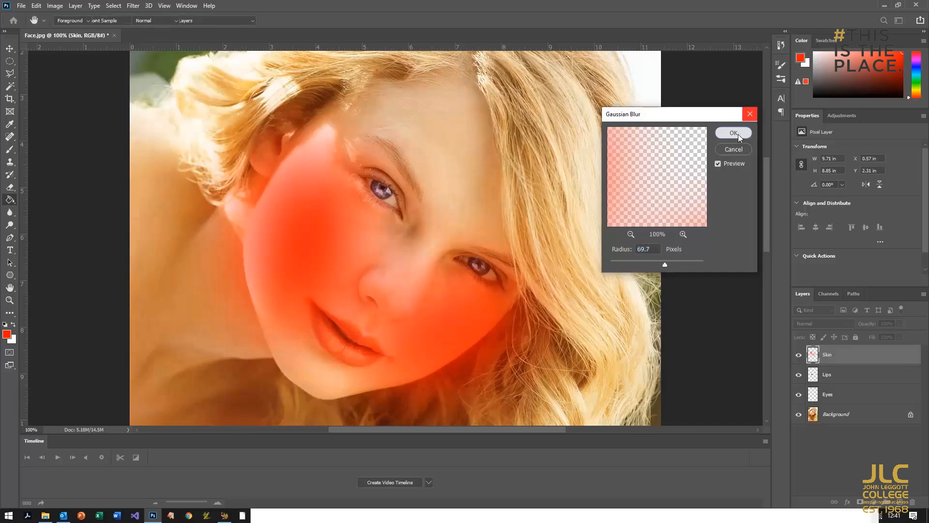
# Step: Set the Skin layer's blending mode to Overlay and its opacity to about 58%
pyautogui.click(810, 323)
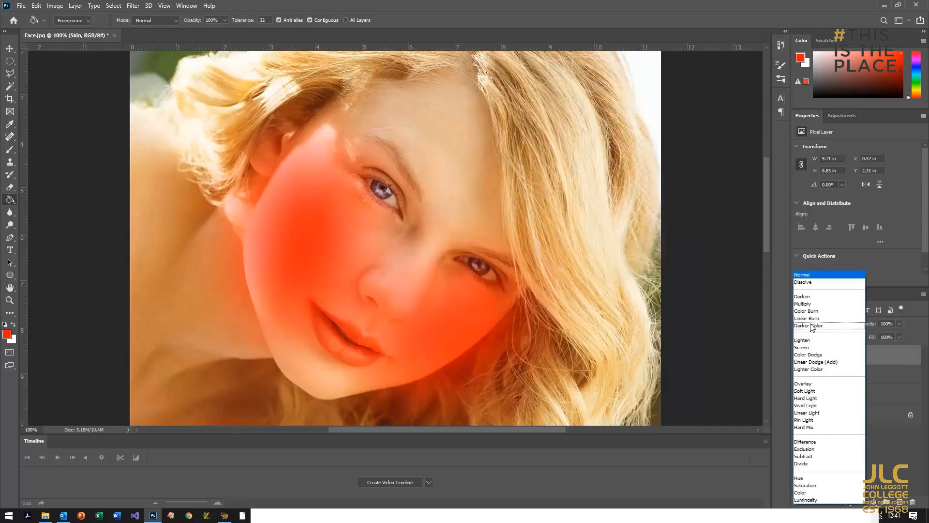
pyautogui.click(808, 384)
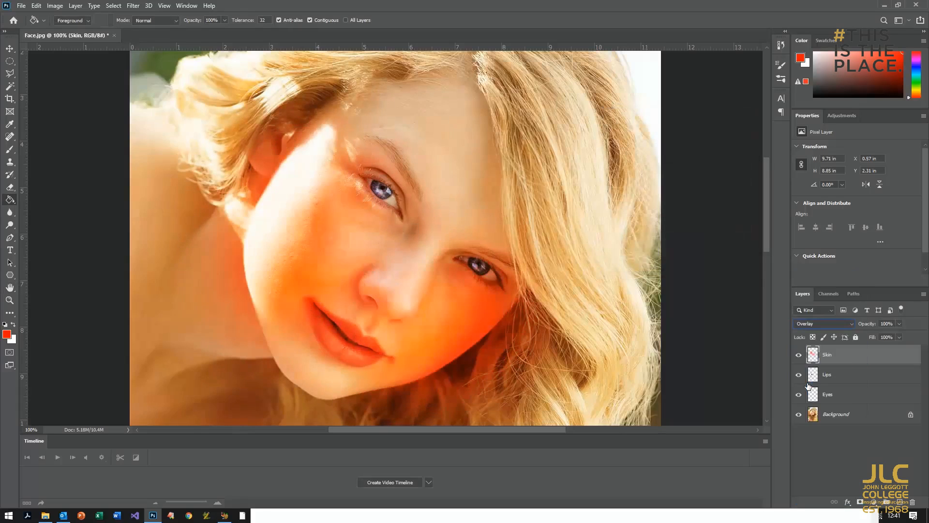
pyautogui.click(902, 323)
pyautogui.moveTo(890, 336); pyautogui.dragTo(888, 336)
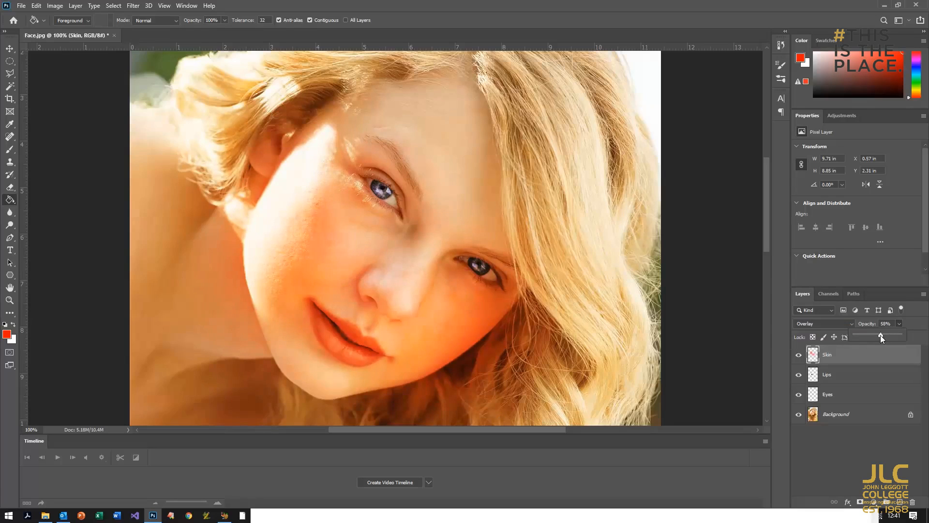
# Step: Compare the face with and without the blush by toggling the Skin layer's visibility, leaving it shown
pyautogui.click(797, 356)
pyautogui.click(798, 356)
pyautogui.click(797, 356)
pyautogui.click(798, 356)
pyautogui.click(797, 356)
pyautogui.click(797, 356)
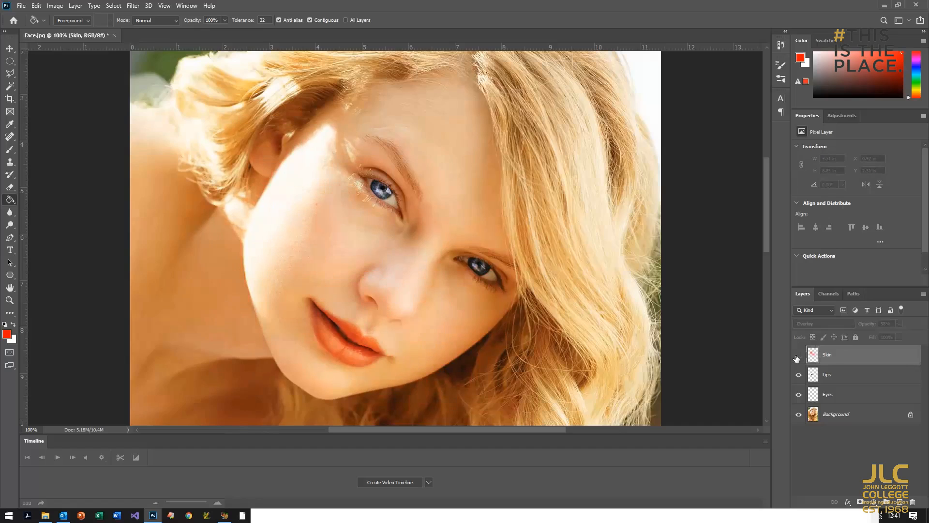
pyautogui.click(797, 356)
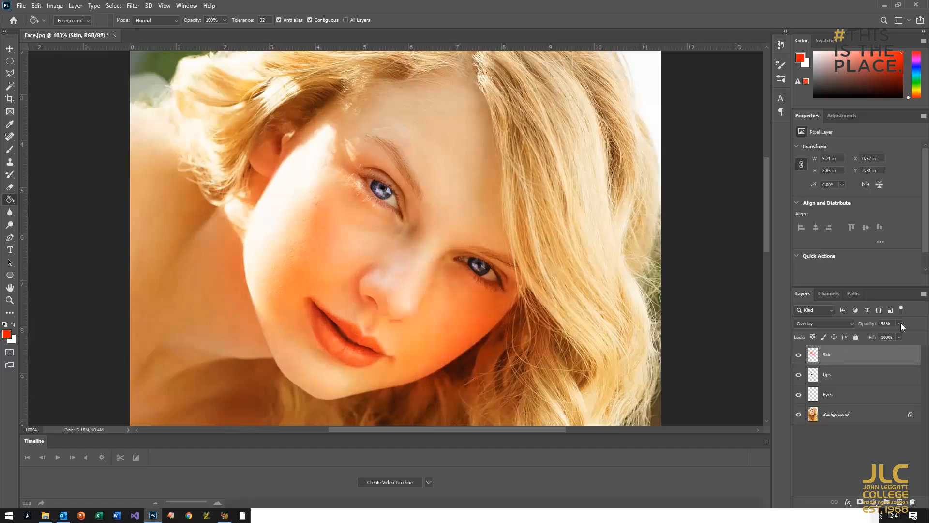
# Step: Reduce the Skin layer's opacity to 51% and add a layer mask to it
pyautogui.click(869, 365)
pyautogui.click(860, 502)
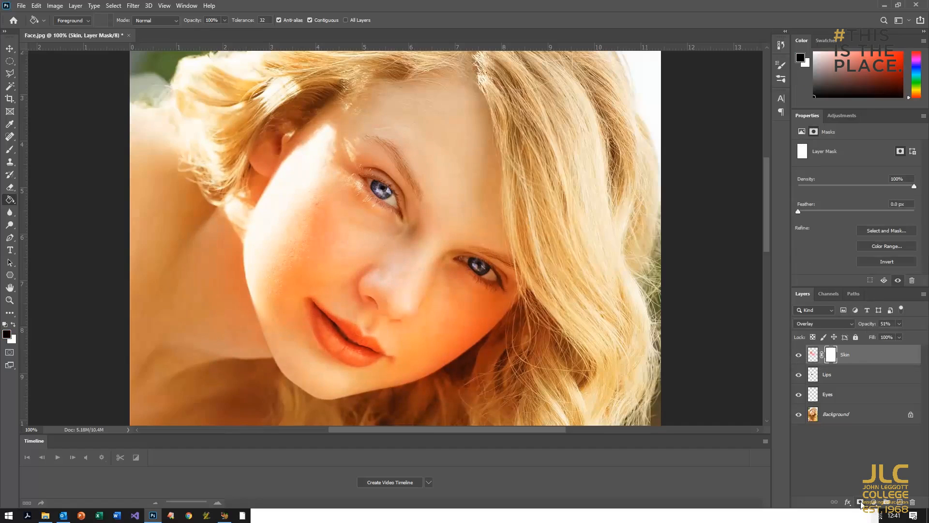
# Step: Paint black on the Skin layer mask with a soft 83 px brush to remove the blush around the eye beside the hair
pyautogui.click(10, 149)
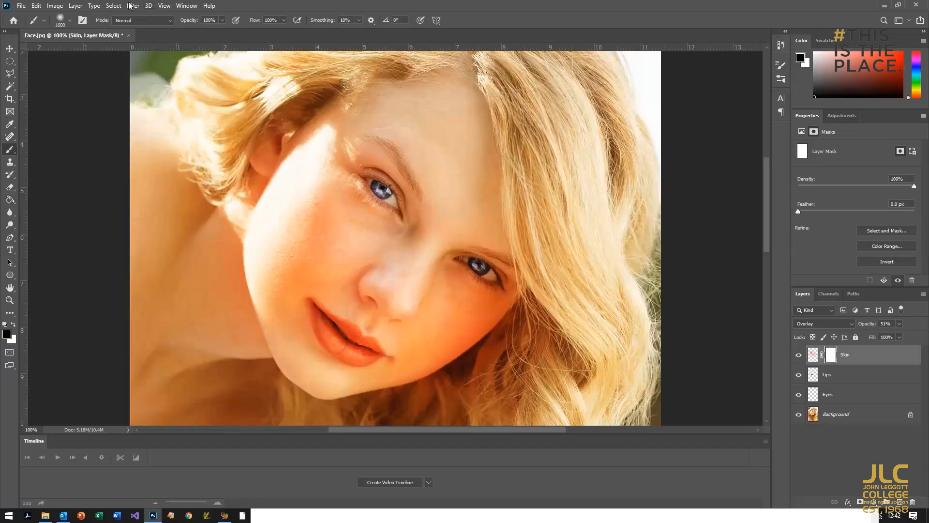
pyautogui.click(68, 22)
pyautogui.click(73, 48)
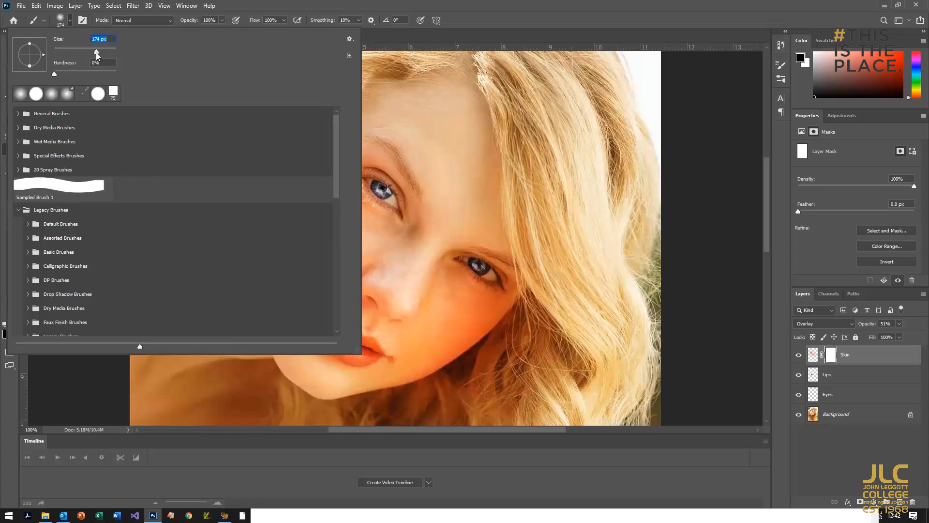
pyautogui.click(491, 142)
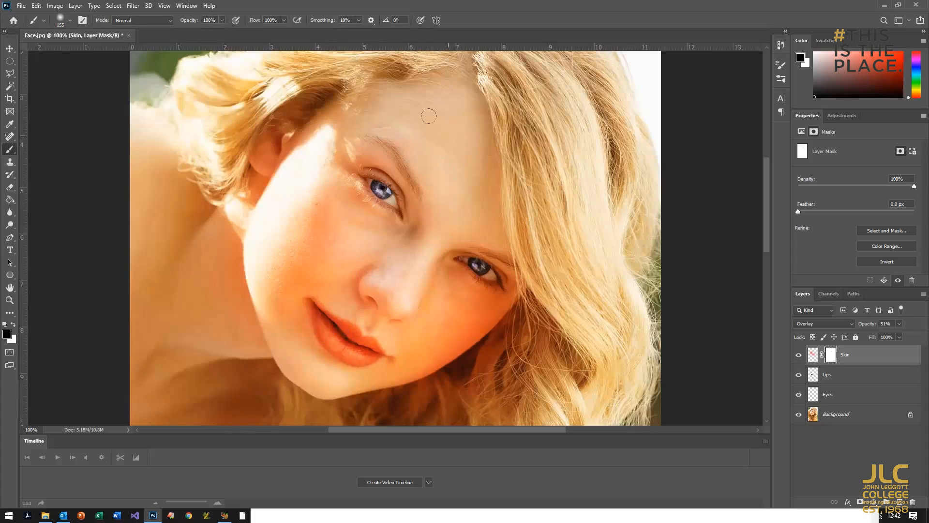
pyautogui.scroll(-1, 429, 116)
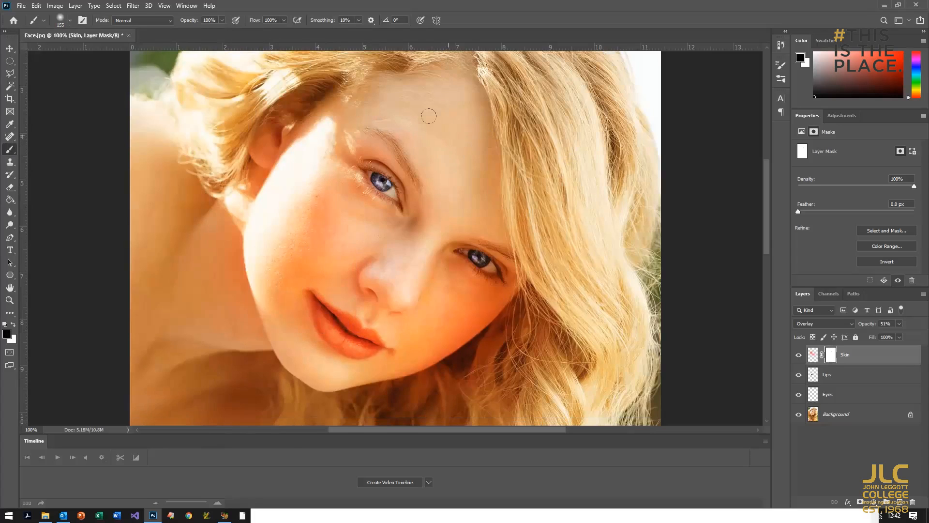
pyautogui.click(66, 20)
pyautogui.moveTo(71, 50); pyautogui.dragTo(79, 51)
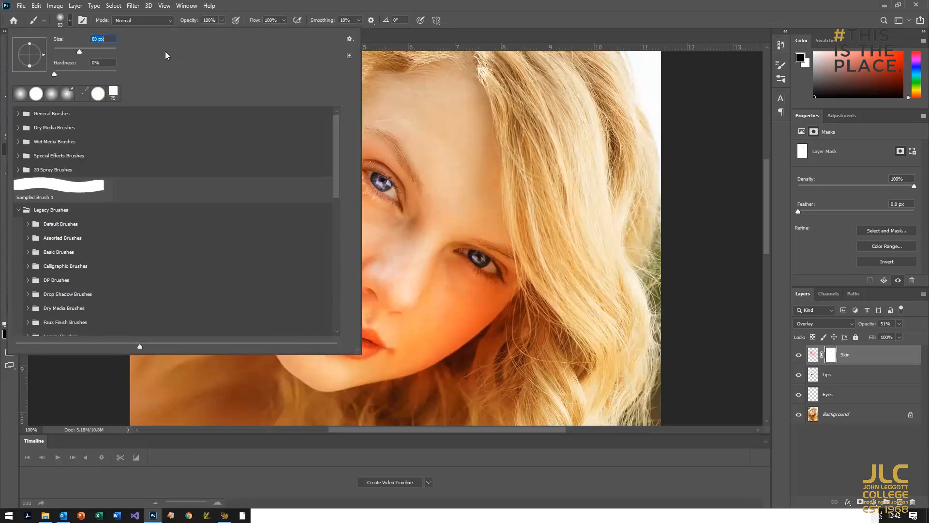
pyautogui.click(70, 22)
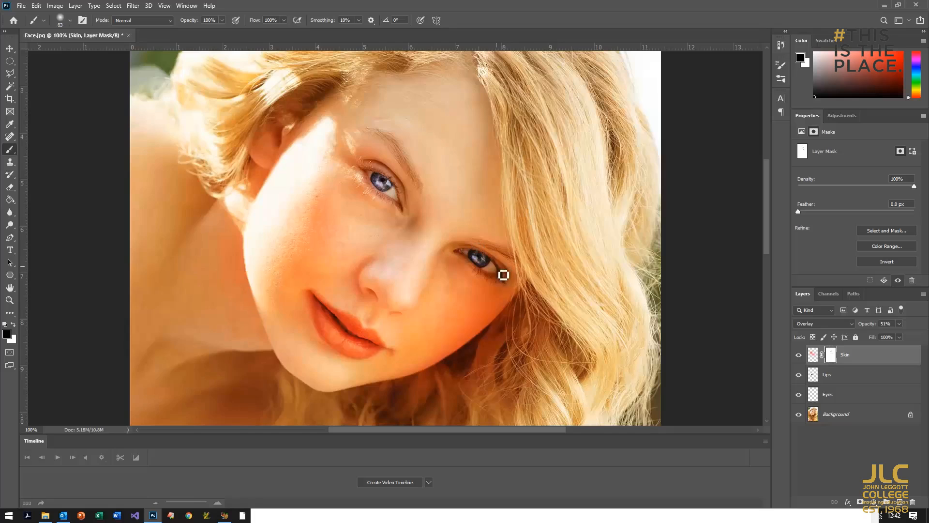
pyautogui.click(487, 272)
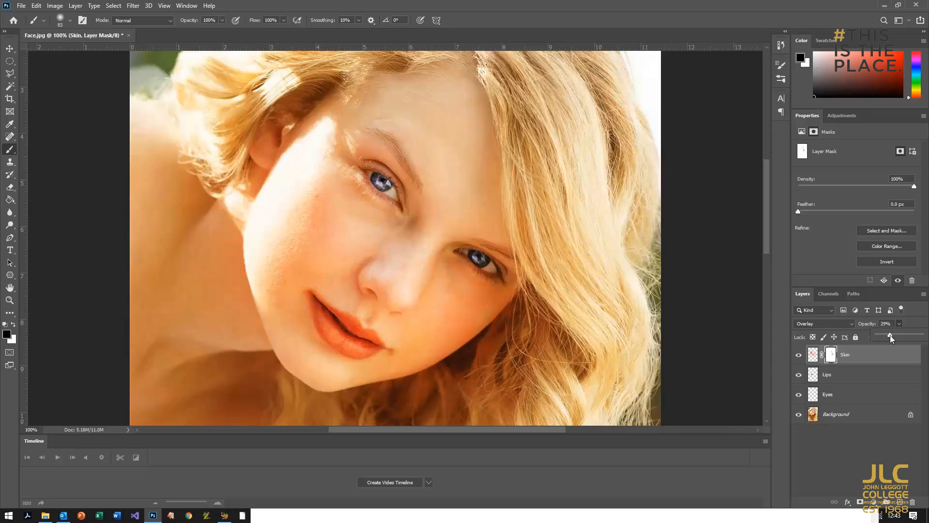
# Step: Set the Skin layer's opacity to 35%
pyautogui.click(869, 353)
pyautogui.click(856, 362)
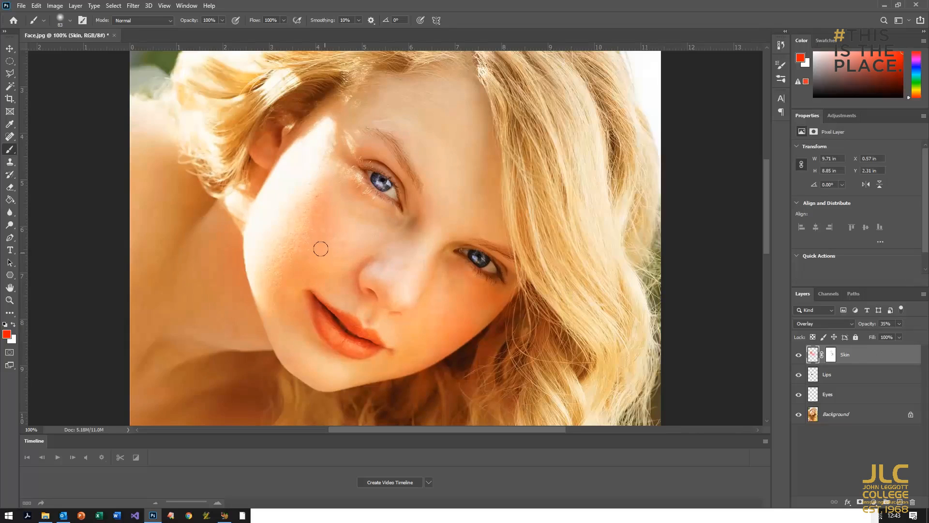
# Step: Target the Background layer around the eyes and set up the Burn tool with a soft 17 px brush and the Shadows range
pyautogui.hotkey('ctrl', '+')
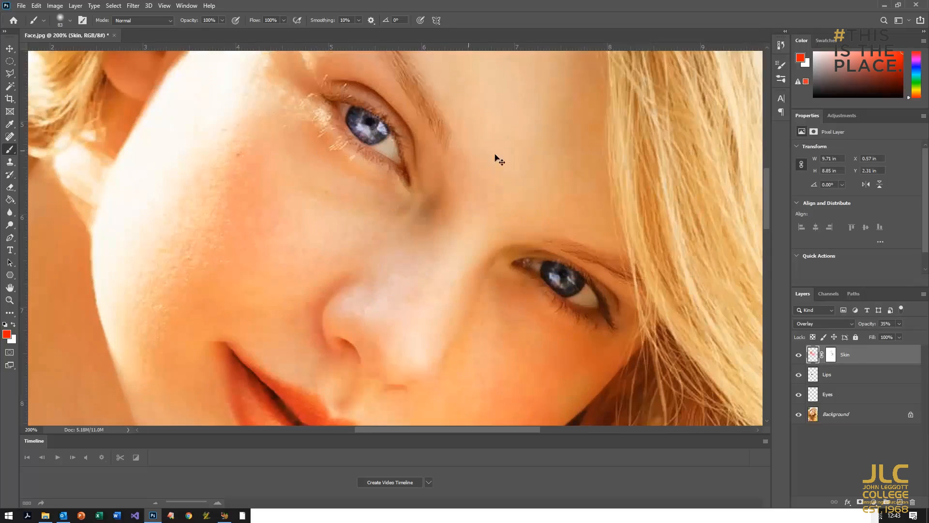
pyautogui.hotkey('ctrl', '+')
pyautogui.click(833, 414)
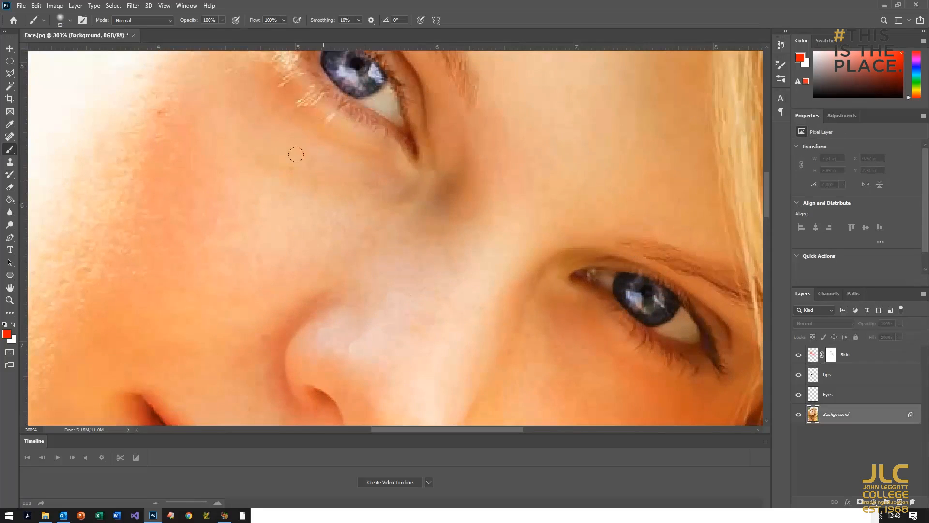
pyautogui.scroll(4, 292, 140)
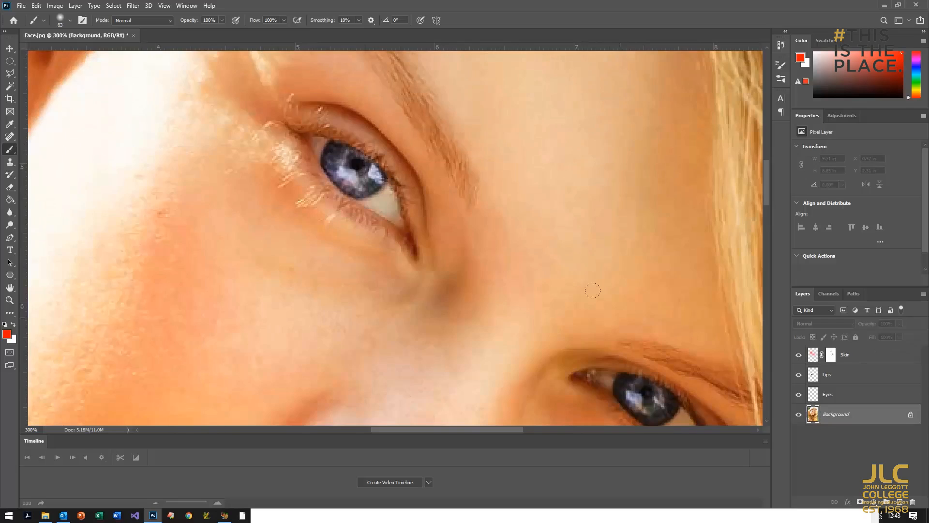
pyautogui.hotkey('ctrl', '+')
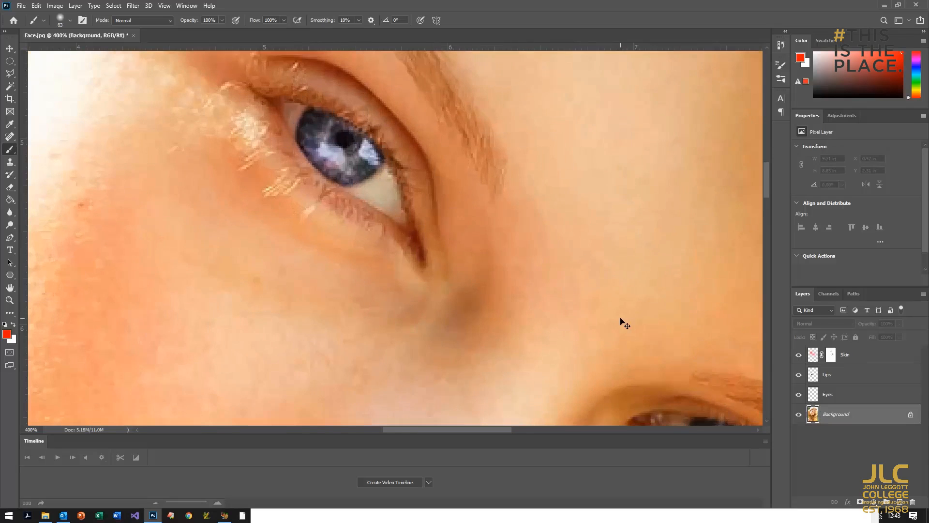
pyautogui.hotkey('ctrl', '-')
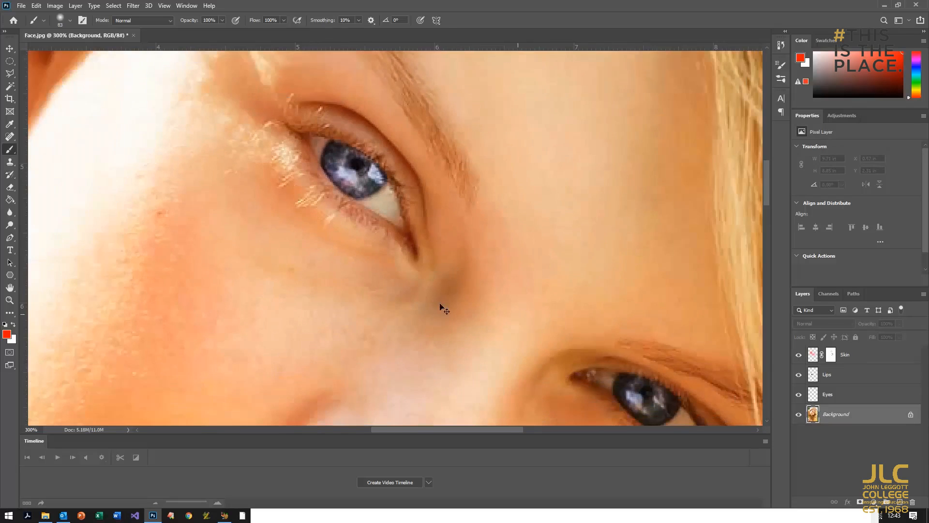
pyautogui.click(9, 225)
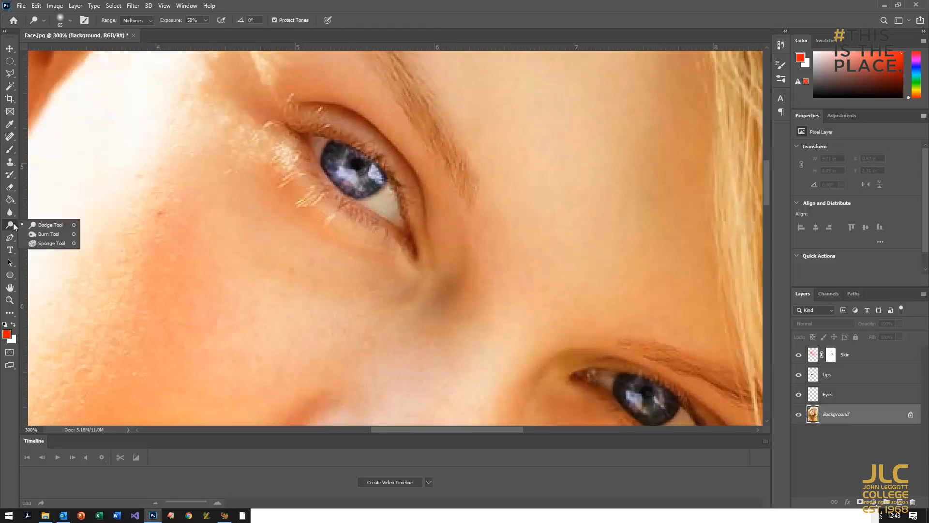
pyautogui.click(45, 235)
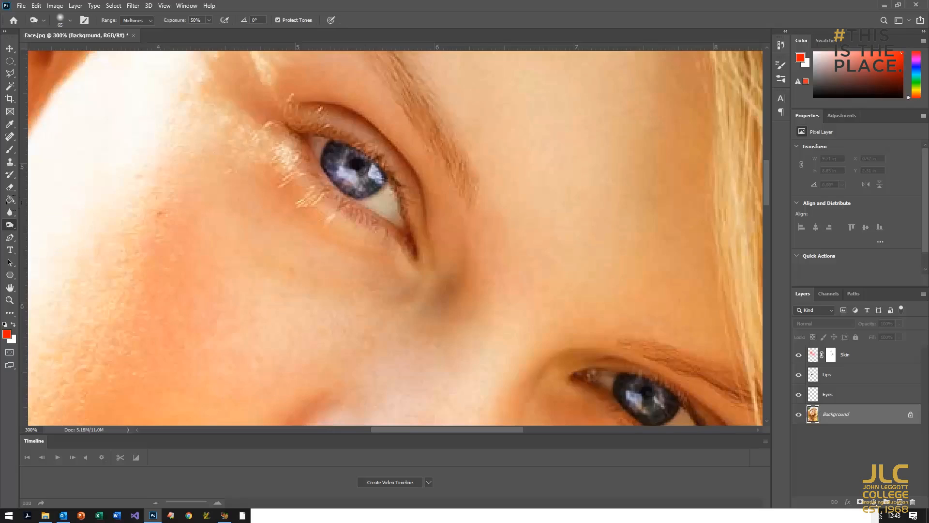
pyautogui.click(70, 21)
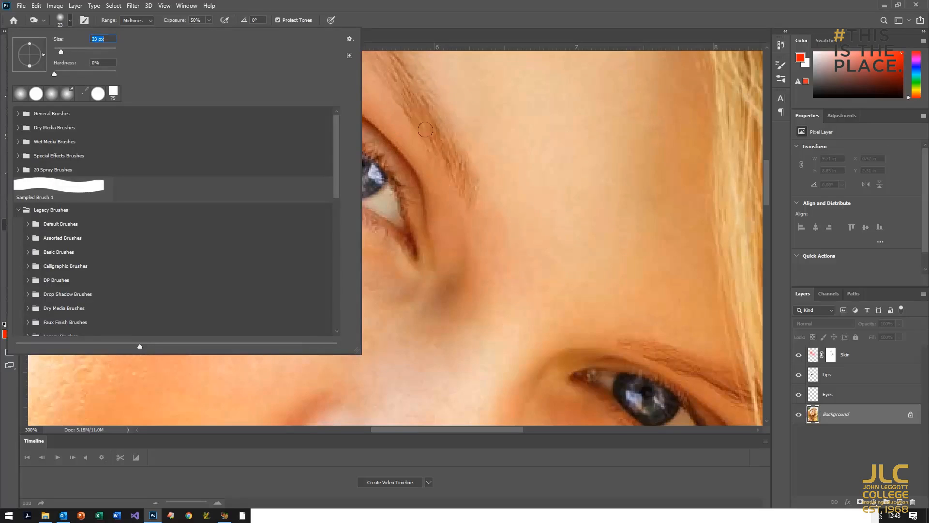
pyautogui.moveTo(62, 51); pyautogui.dragTo(59, 50)
pyautogui.click(71, 20)
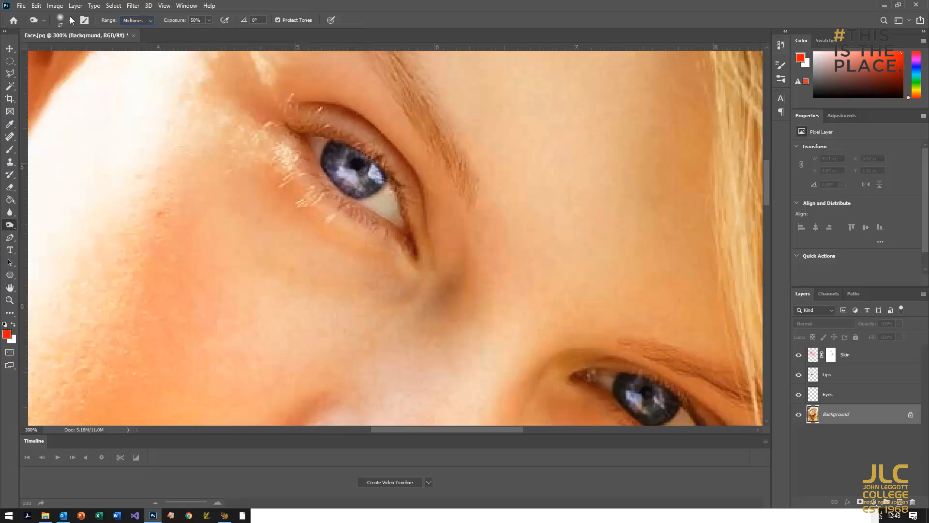
pyautogui.click(132, 20)
pyautogui.click(141, 30)
# Step: Burn along the lashes of both eyes and over the eyebrow beside the hair
pyautogui.moveTo(301, 123)
pyautogui.mouseDown()
pyautogui.moveTo(382, 161)
pyautogui.moveTo(401, 188)
pyautogui.moveTo(408, 235)
pyautogui.moveTo(352, 220)
pyautogui.moveTo(334, 208)
pyautogui.moveTo(371, 227)
pyautogui.moveTo(318, 190)
pyautogui.moveTo(304, 201)
pyautogui.moveTo(325, 196)
pyautogui.moveTo(330, 222)
pyautogui.moveTo(291, 141)
pyautogui.moveTo(294, 160)
pyautogui.moveTo(295, 116)
pyautogui.moveTo(297, 165)
pyautogui.moveTo(326, 195)
pyautogui.moveTo(378, 227)
pyautogui.moveTo(399, 233)
pyautogui.moveTo(417, 224)
pyautogui.mouseUp()
pyautogui.moveTo(488, 428)
pyautogui.mouseDown()
pyautogui.moveTo(566, 428)
pyautogui.moveTo(536, 423)
pyautogui.mouseUp()
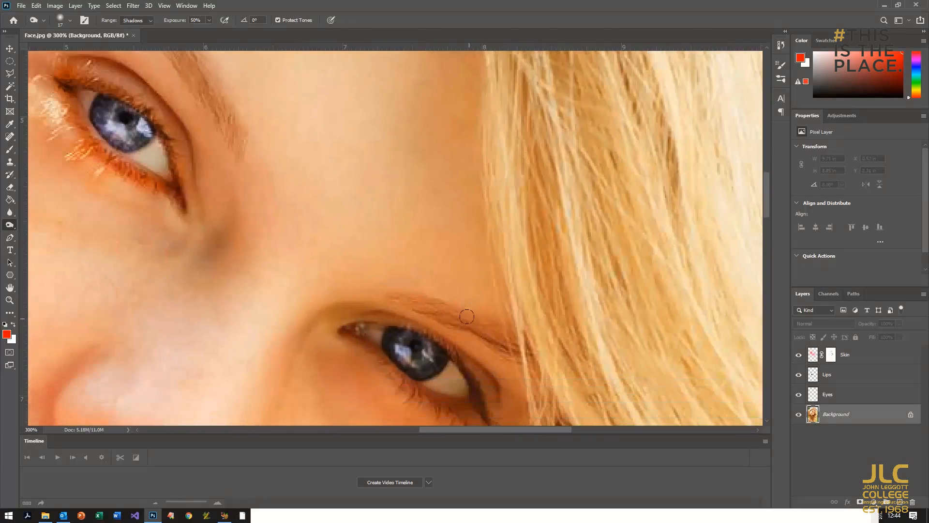
pyautogui.scroll(-3, 467, 316)
pyautogui.moveTo(351, 240)
pyautogui.mouseDown()
pyautogui.moveTo(411, 303)
pyautogui.moveTo(481, 313)
pyautogui.moveTo(468, 274)
pyautogui.moveTo(441, 246)
pyautogui.moveTo(414, 227)
pyautogui.moveTo(360, 221)
pyautogui.moveTo(379, 269)
pyautogui.moveTo(415, 305)
pyautogui.moveTo(446, 315)
pyautogui.mouseUp()
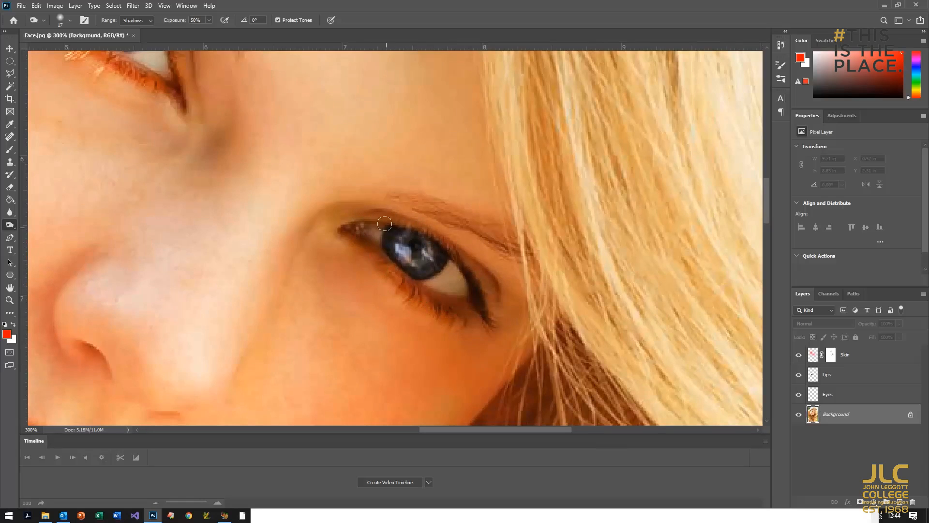
pyautogui.moveTo(432, 204); pyautogui.dragTo(478, 226)
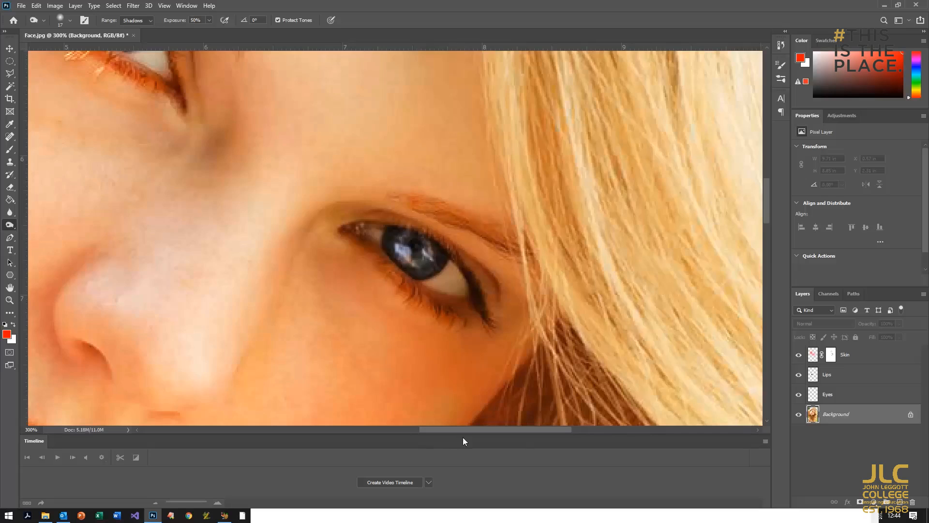
# Step: Try burning the eyebrow above the upper eye at 50% exposure and undo those strokes
pyautogui.moveTo(457, 429); pyautogui.dragTo(402, 428)
pyautogui.scroll(5, 394, 183)
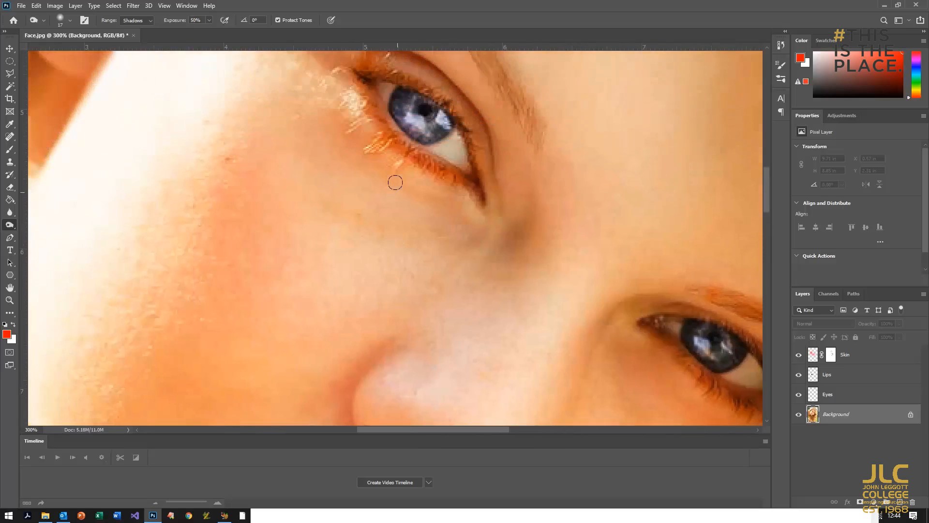
pyautogui.scroll(2, 397, 182)
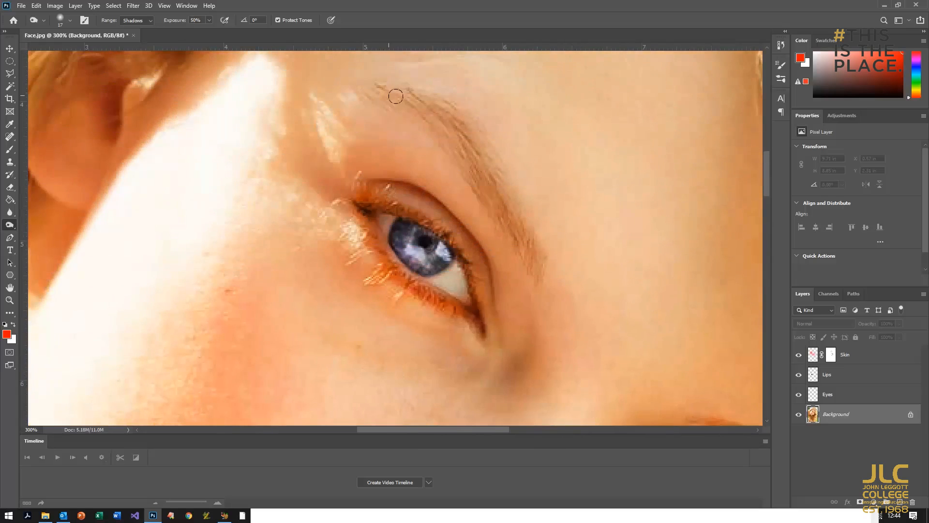
pyautogui.moveTo(421, 112)
pyautogui.mouseDown()
pyautogui.moveTo(441, 130)
pyautogui.moveTo(433, 105)
pyautogui.moveTo(456, 145)
pyautogui.moveTo(436, 117)
pyautogui.moveTo(390, 104)
pyautogui.moveTo(420, 107)
pyautogui.moveTo(466, 143)
pyautogui.mouseUp()
pyautogui.hotkey('ctrl', 'z')
pyautogui.hotkey('ctrl', 'z')
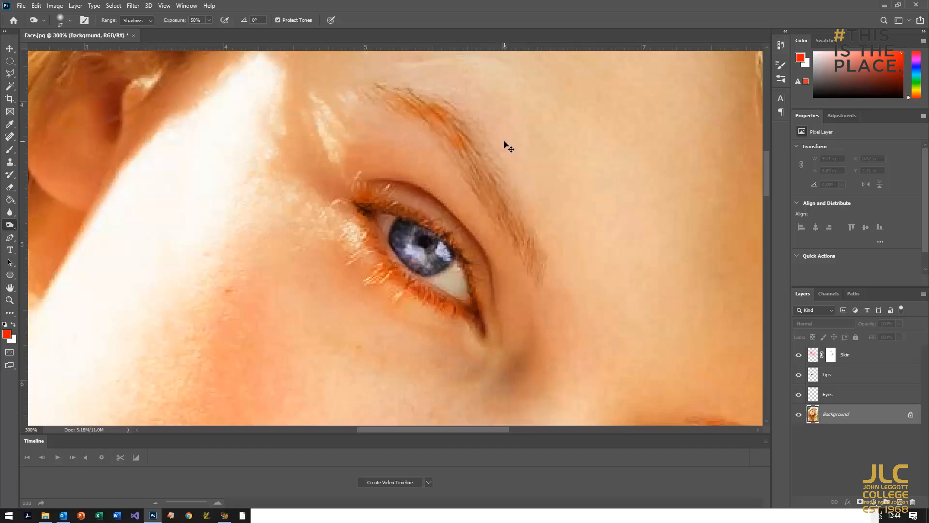
pyautogui.hotkey('ctrl', 'z')
pyautogui.hotkey('ctrl', 'z')
# Step: Set the Burn tool's exposure to 15% and zoom out to 50% to check the whole portrait
pyautogui.hotkey('ctrl', '-')
pyautogui.hotkey('ctrl', '-')
pyautogui.hotkey('ctrl', '-')
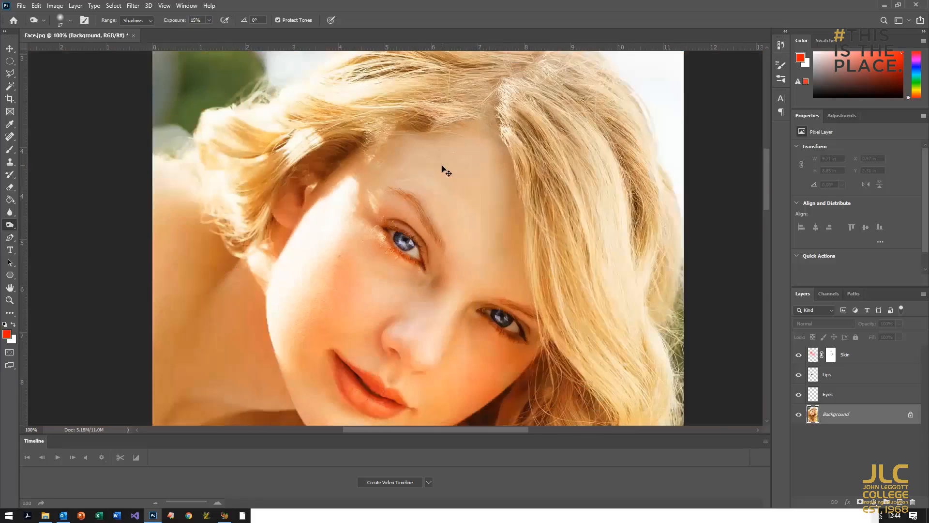
pyautogui.hotkey('ctrl', '-')
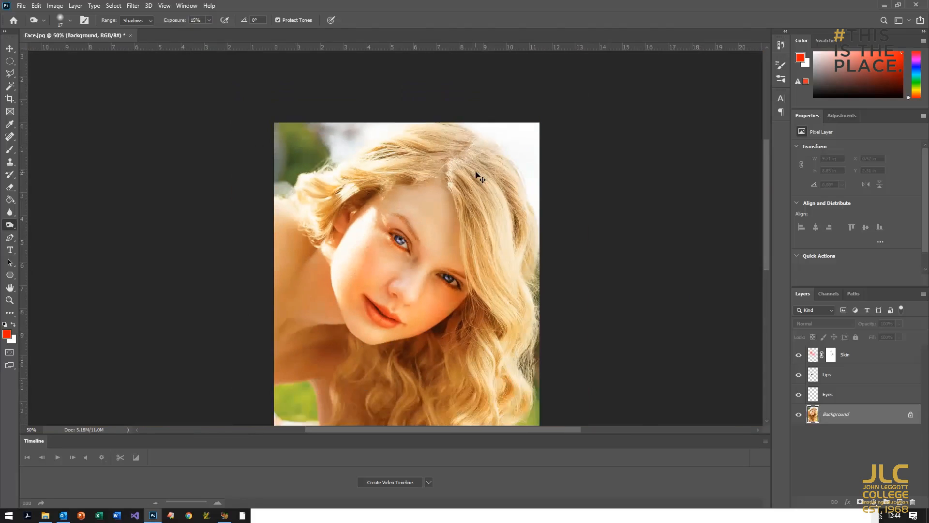